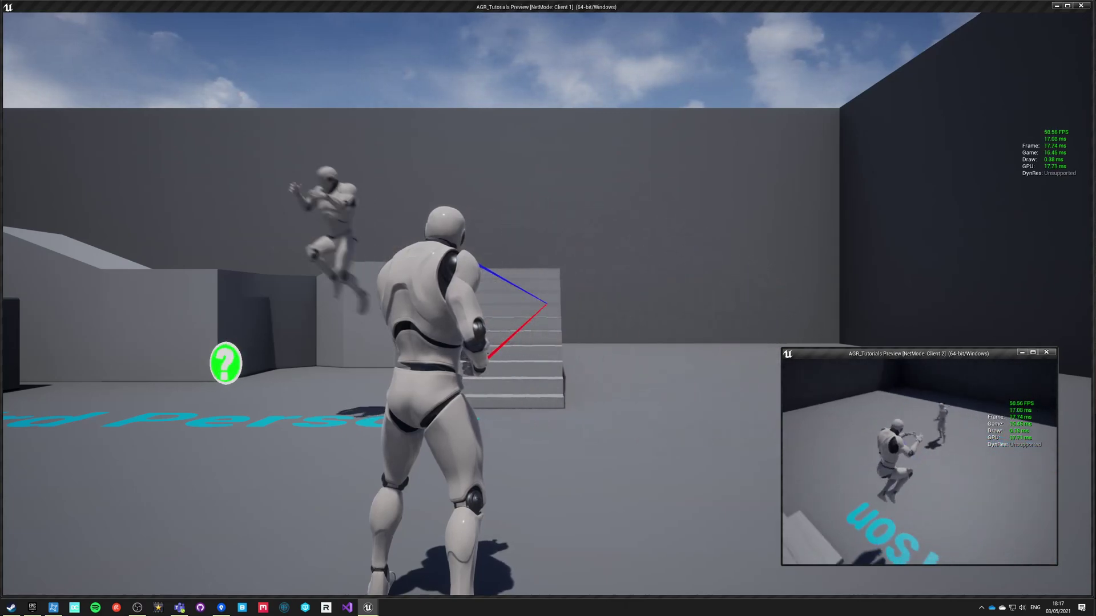
{"action": "key", "text": "space"}
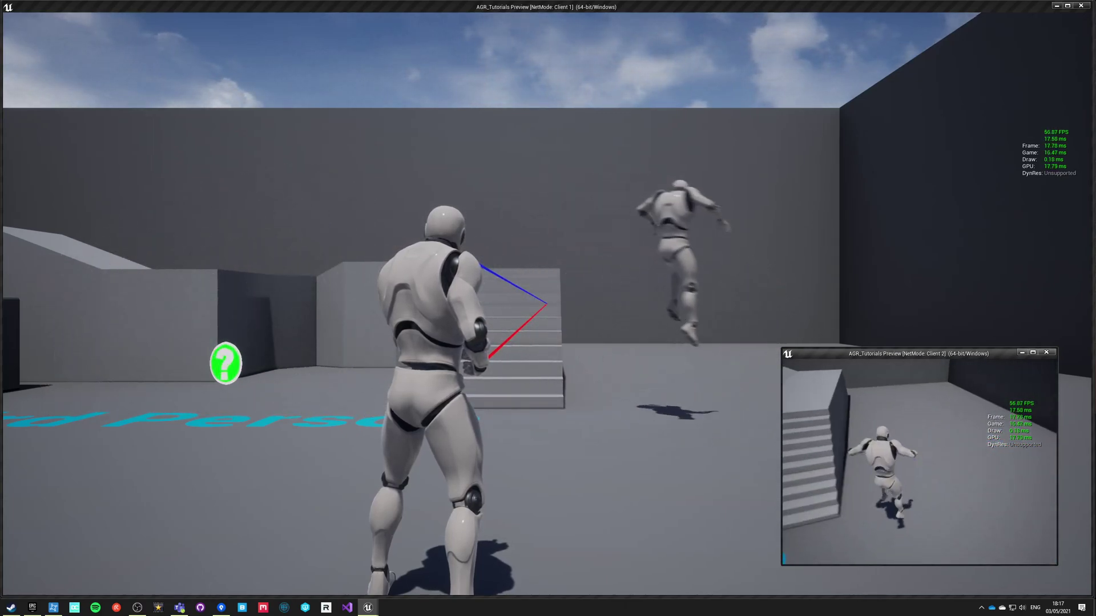
- Run and jump Client 2's character back onto the stairs beside the first player
{"action": "key", "text": "w"}
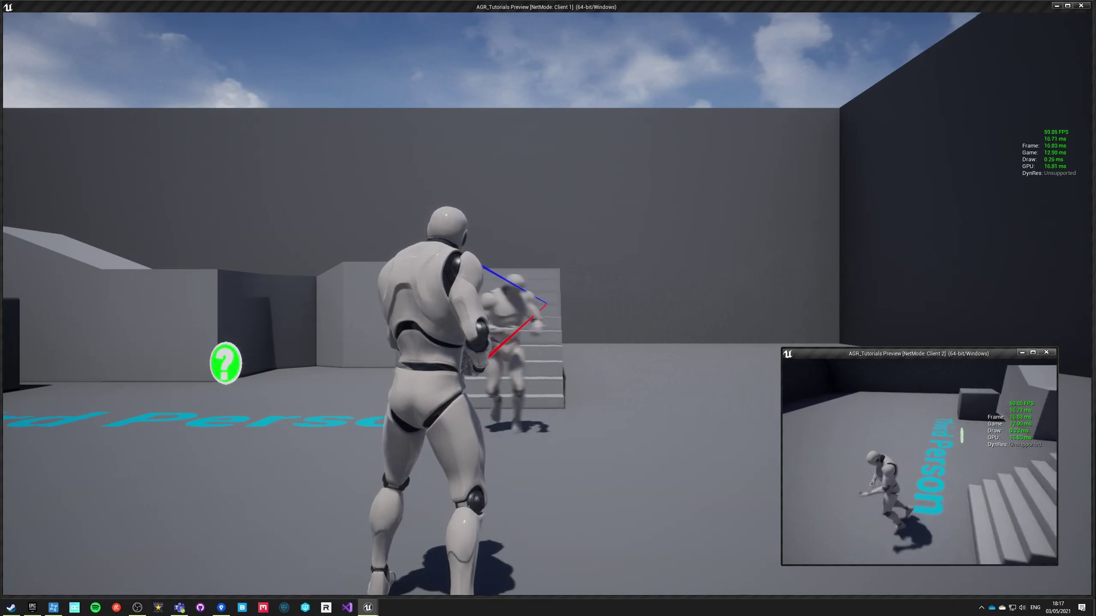
{"action": "key", "text": "w"}
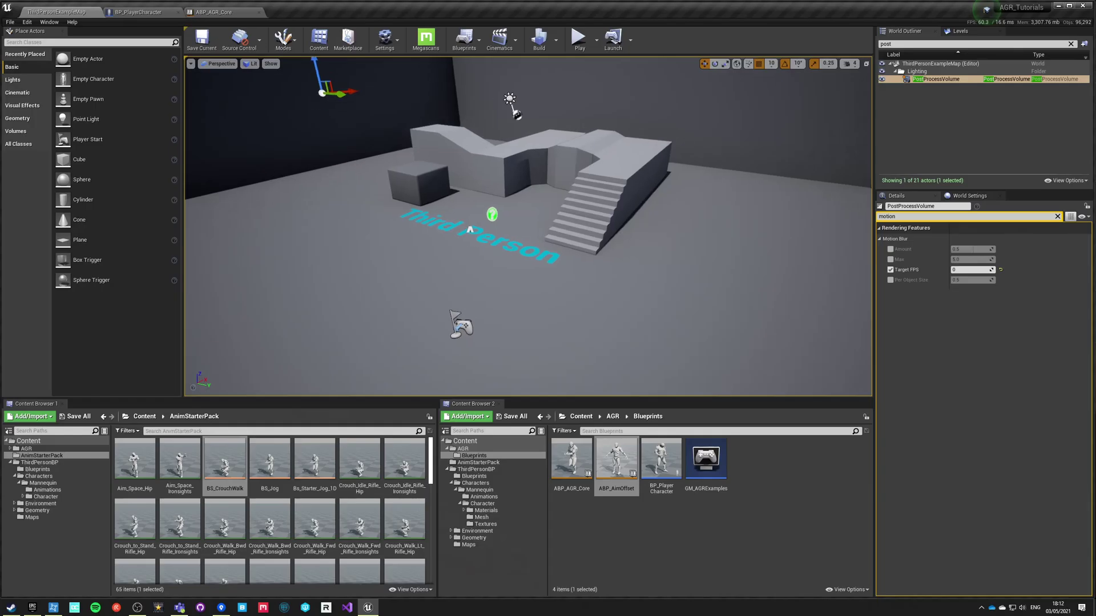
- Orbit the level view and select the floor near the stairs block
{"action": "right_click_drag", "start_coordinate": [529, 226], "coordinate": [528, 206]}
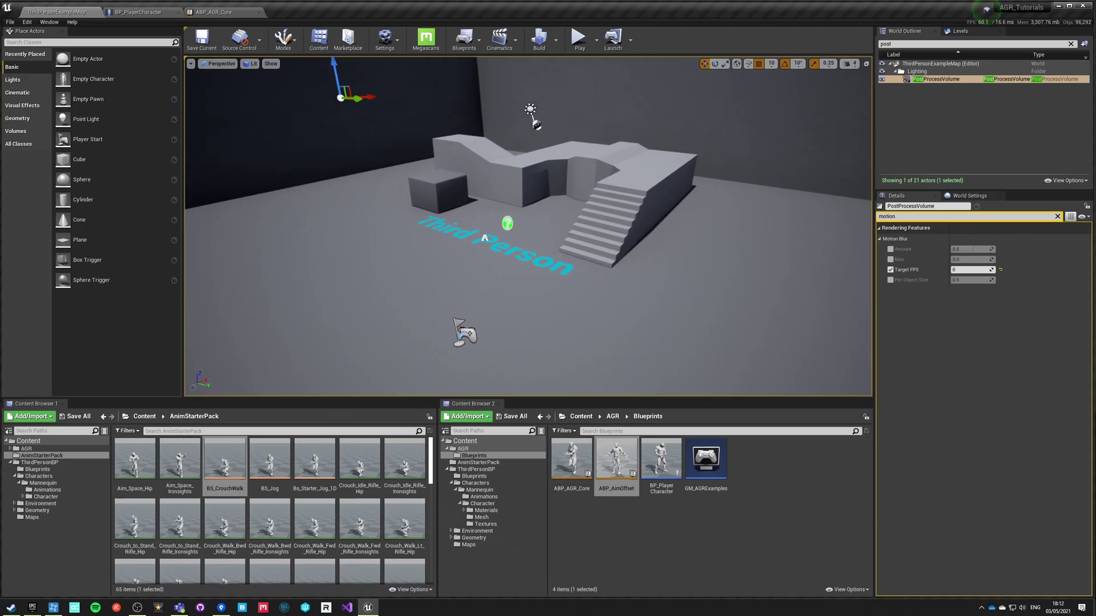
{"action": "left_click", "coordinate": [501, 329]}
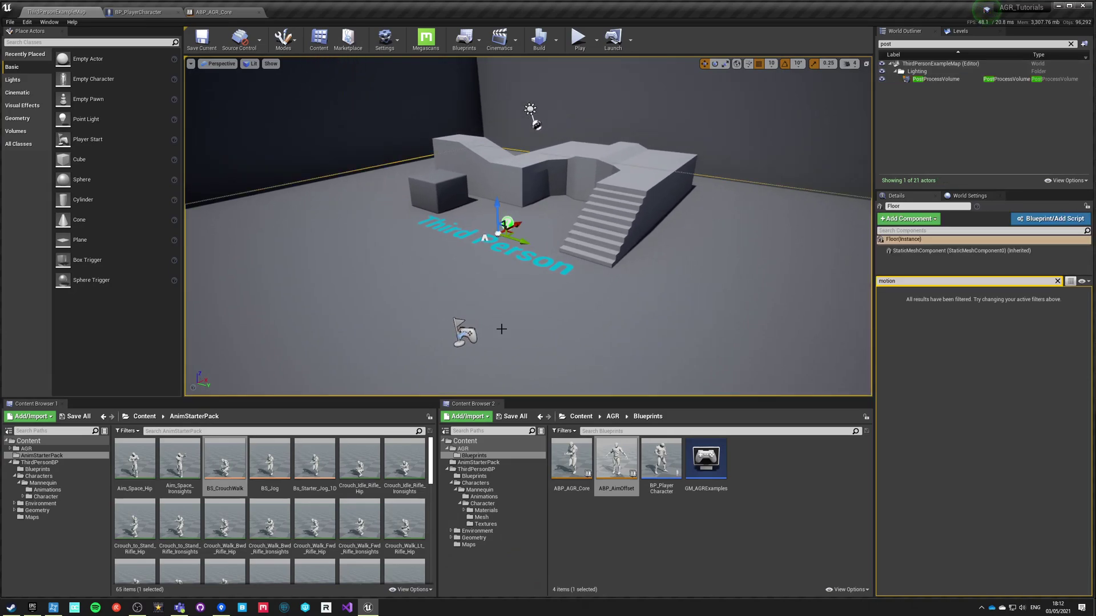
{"action": "right_click_drag", "start_coordinate": [514, 318], "coordinate": [554, 352]}
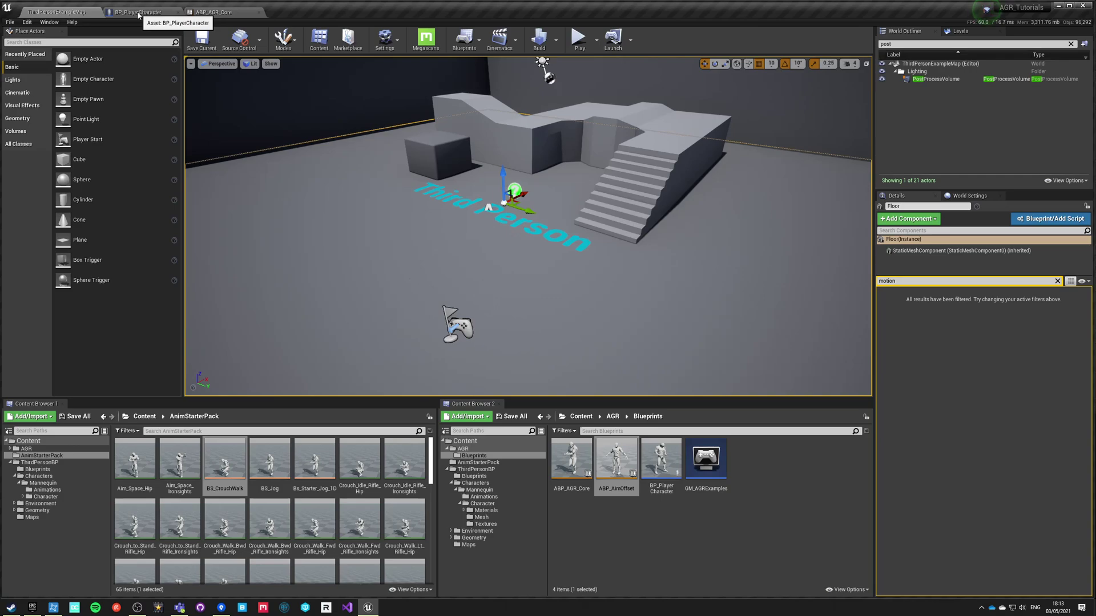
- In BP_PlayerCharacter, place a Right Mouse Button event and an AGRAnim Master Component reference
{"action": "left_click", "coordinate": [138, 13]}
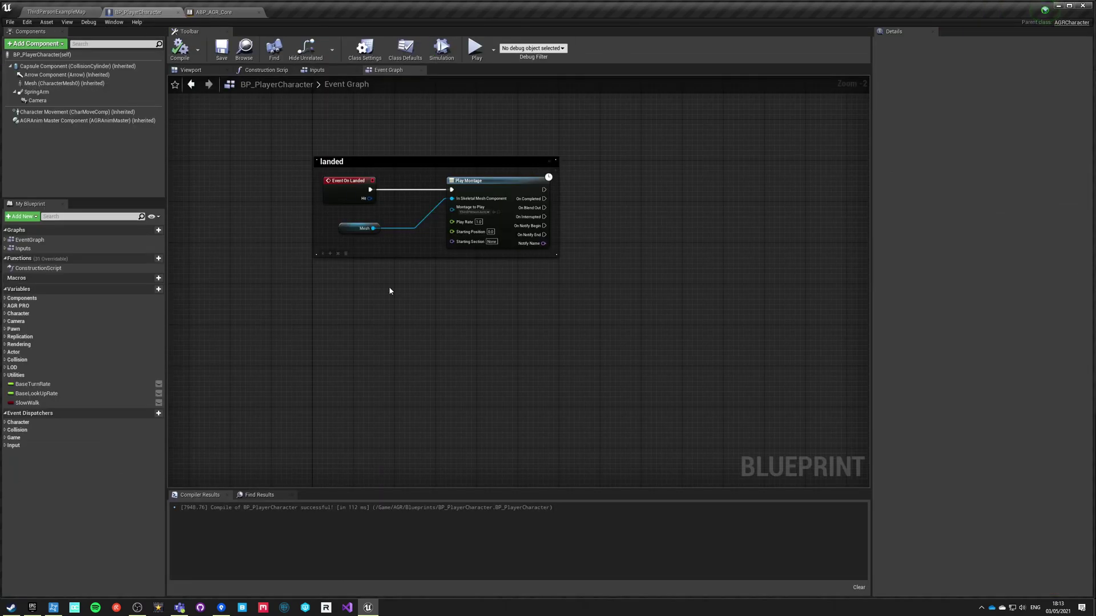
{"action": "right_click_drag", "start_coordinate": [335, 328], "coordinate": [411, 382]}
{"action": "scroll", "coordinate": [394, 343], "scroll_direction": "down", "scroll_amount": 4}
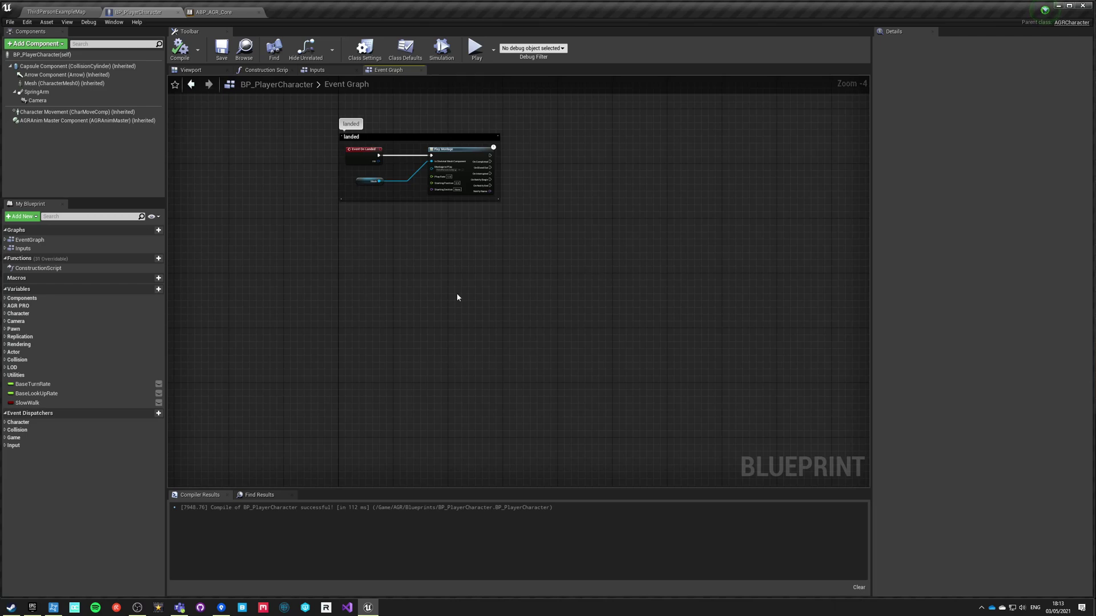
{"action": "scroll", "coordinate": [359, 296], "scroll_direction": "up", "scroll_amount": 4}
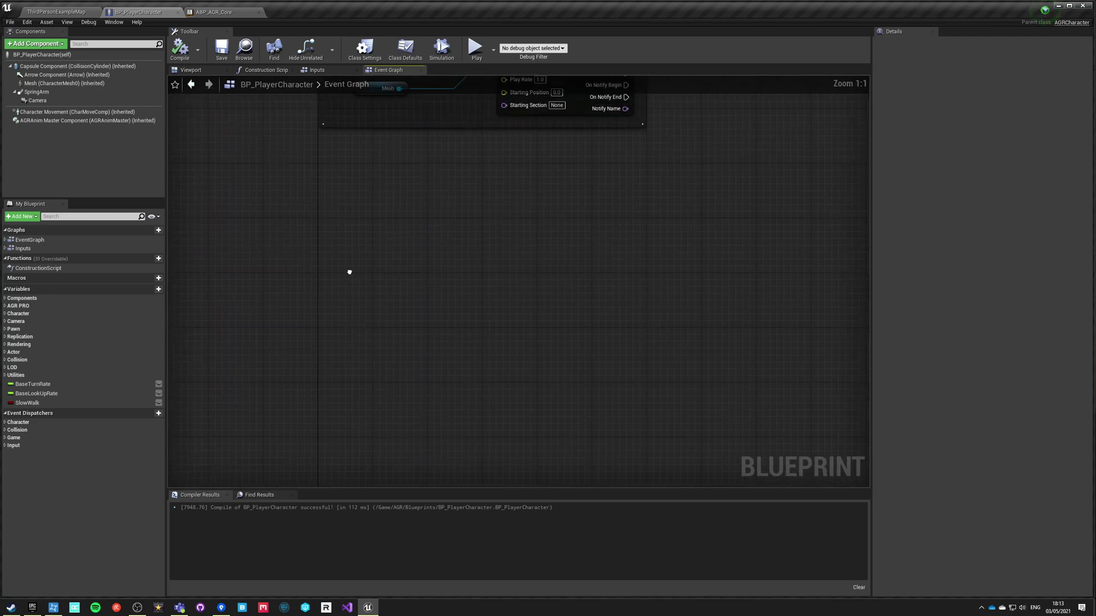
{"action": "right_click_drag", "start_coordinate": [349, 270], "coordinate": [337, 363]}
{"action": "right_click", "coordinate": [337, 361]}
{"action": "type", "text": "right mos"}
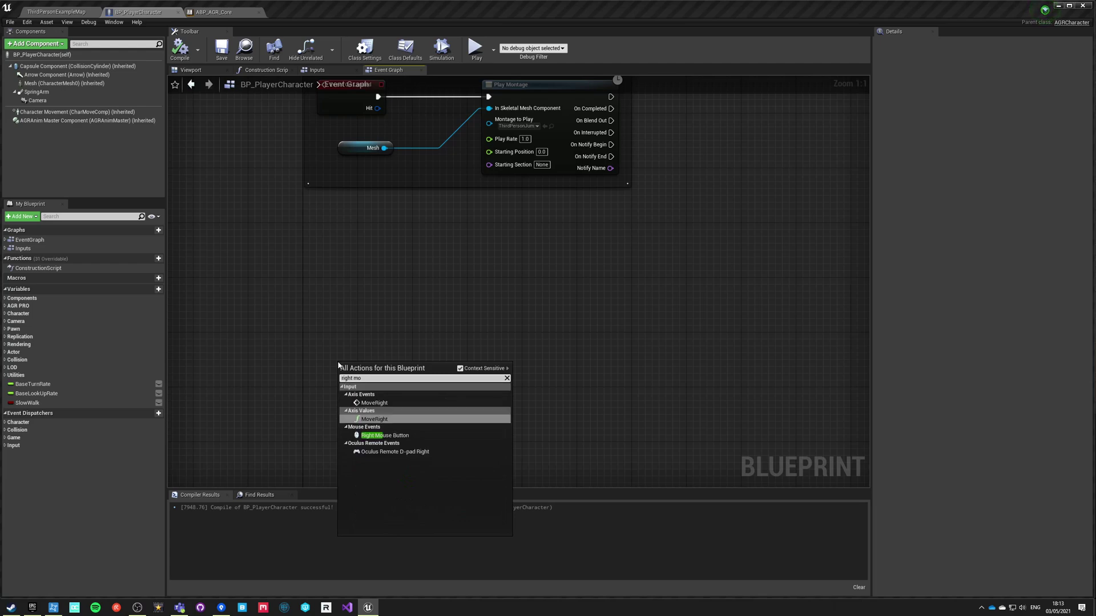
{"action": "key", "text": "Return"}
{"action": "right_click_drag", "start_coordinate": [316, 360], "coordinate": [299, 295]}
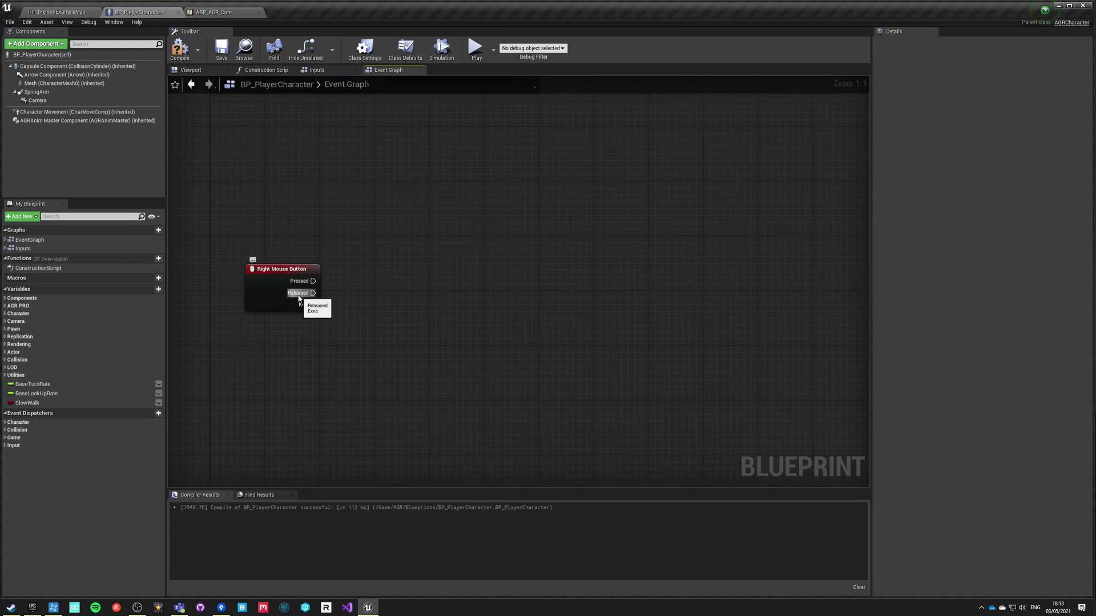
{"action": "left_click_drag", "start_coordinate": [86, 120], "coordinate": [248, 341]}
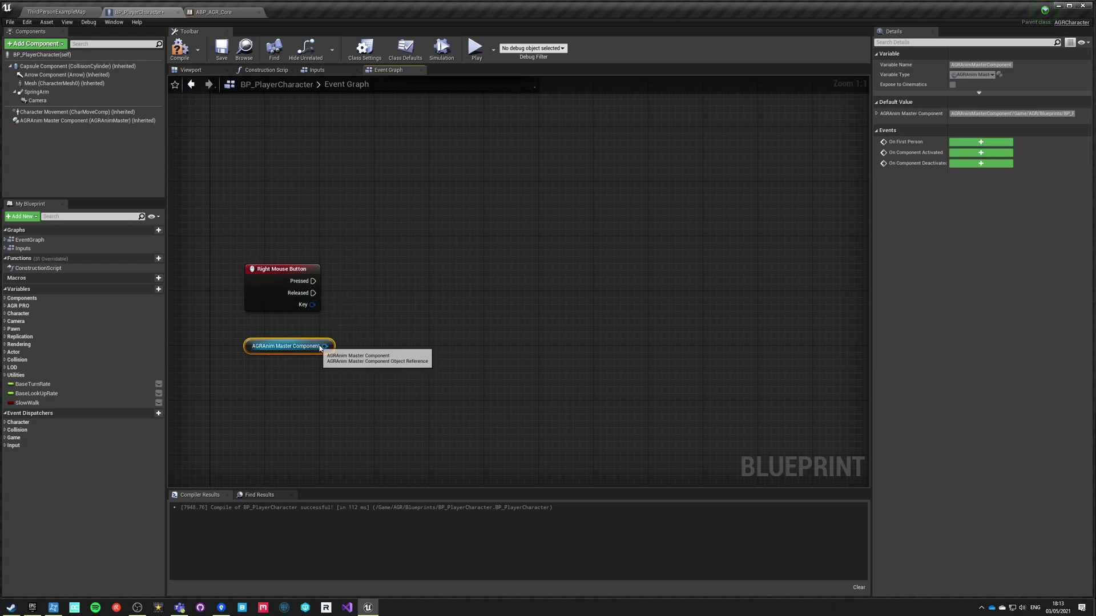
- Chain Setup Aim Offset then Setup Rotation off the component, driven by Pressed
{"action": "left_click_drag", "start_coordinate": [326, 346], "coordinate": [434, 320]}
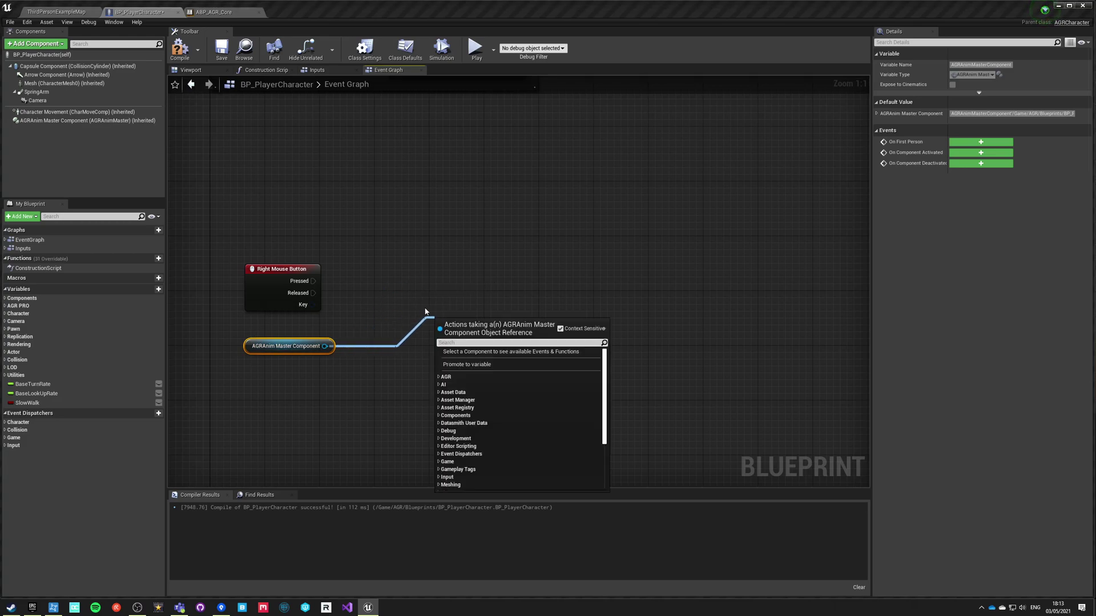
{"action": "type", "text": "setup"}
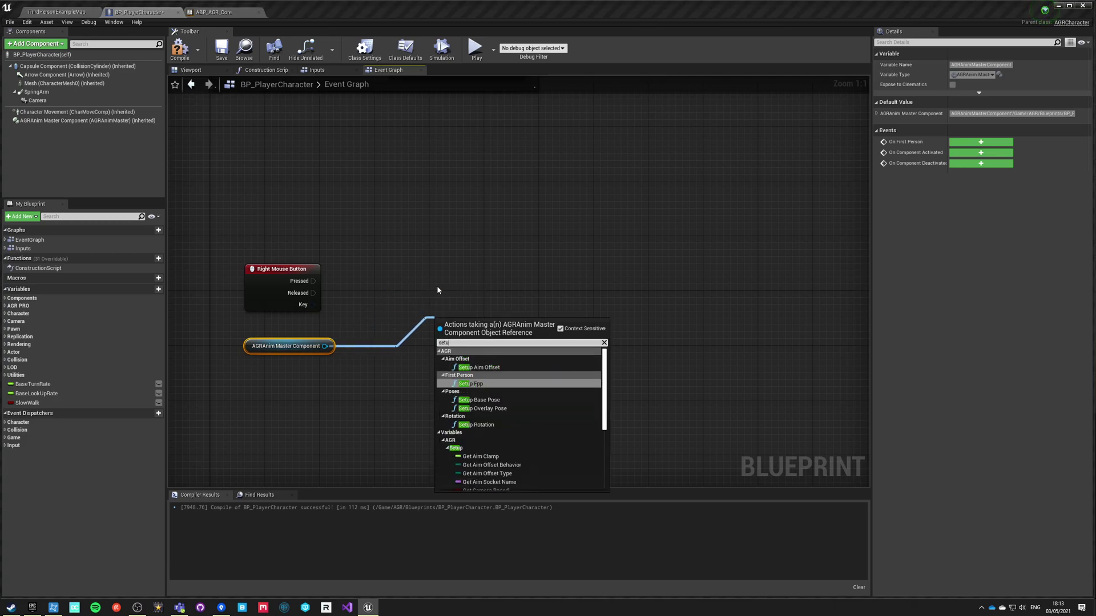
{"action": "key", "text": "Up"}
{"action": "key", "text": "Return"}
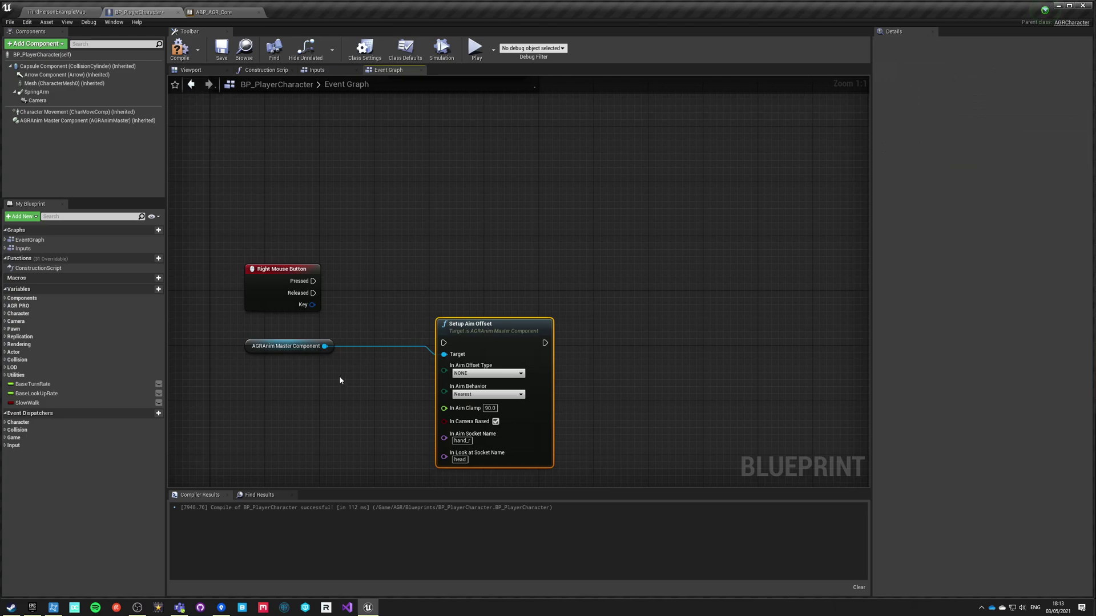
{"action": "left_click_drag", "start_coordinate": [546, 342], "coordinate": [598, 344]}
{"action": "type", "text": "setup"}
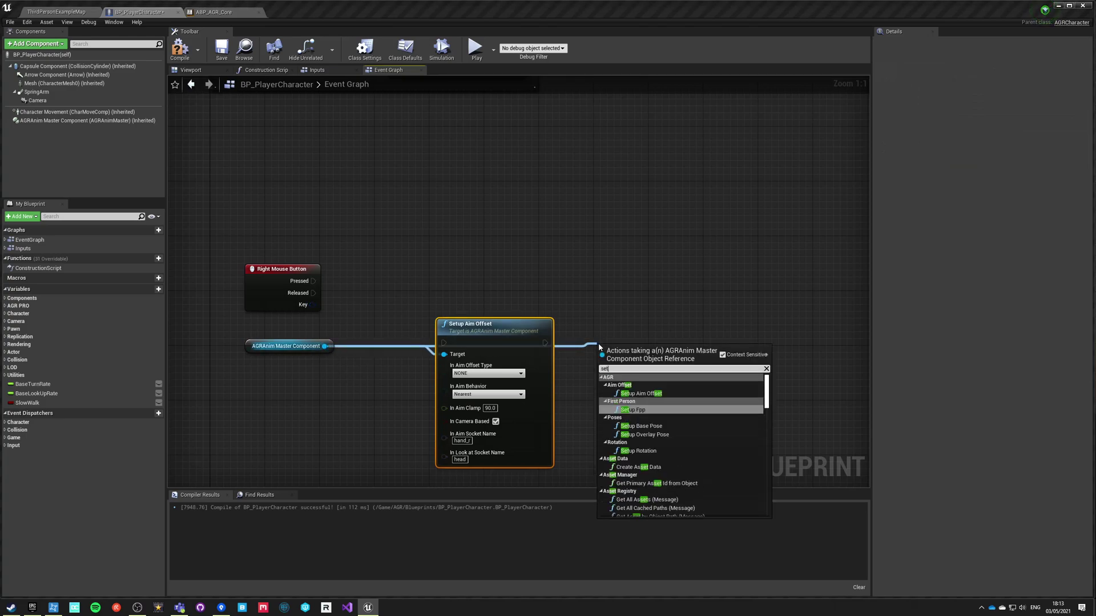
{"action": "key", "text": "Down"}
{"action": "key", "text": "Down"}
{"action": "key", "text": "Down"}
{"action": "key", "text": "Return"}
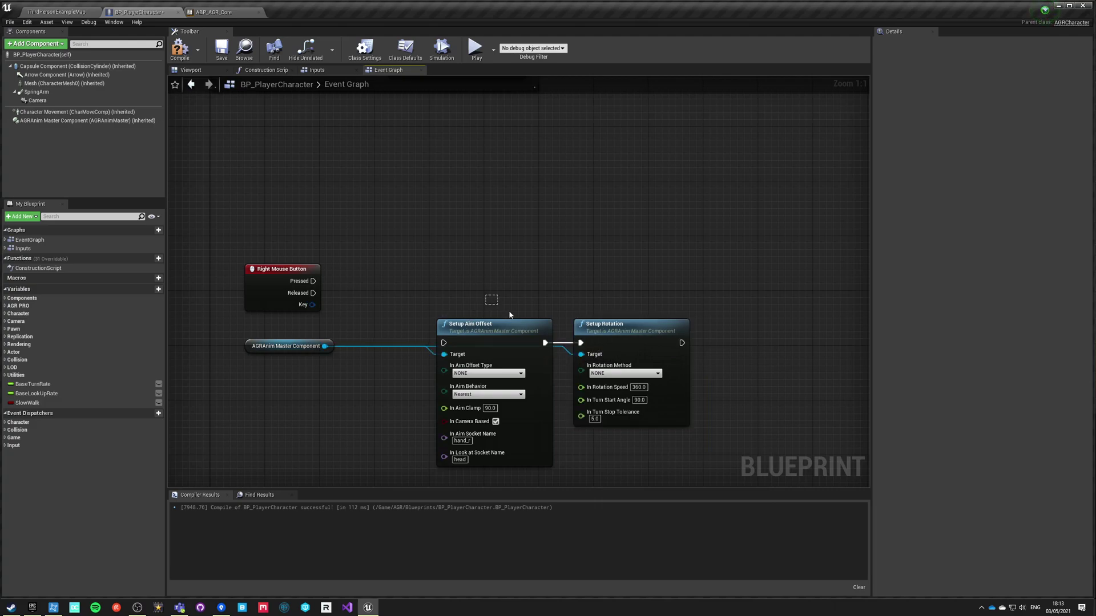
{"action": "left_click", "coordinate": [507, 335], "text": "ctrl"}
{"action": "mouse_move", "coordinate": [507, 335]}
{"action": "left_mouse_down"}
{"action": "mouse_move", "coordinate": [521, 252]}
{"action": "mouse_move", "coordinate": [313, 280]}
{"action": "left_mouse_up"}
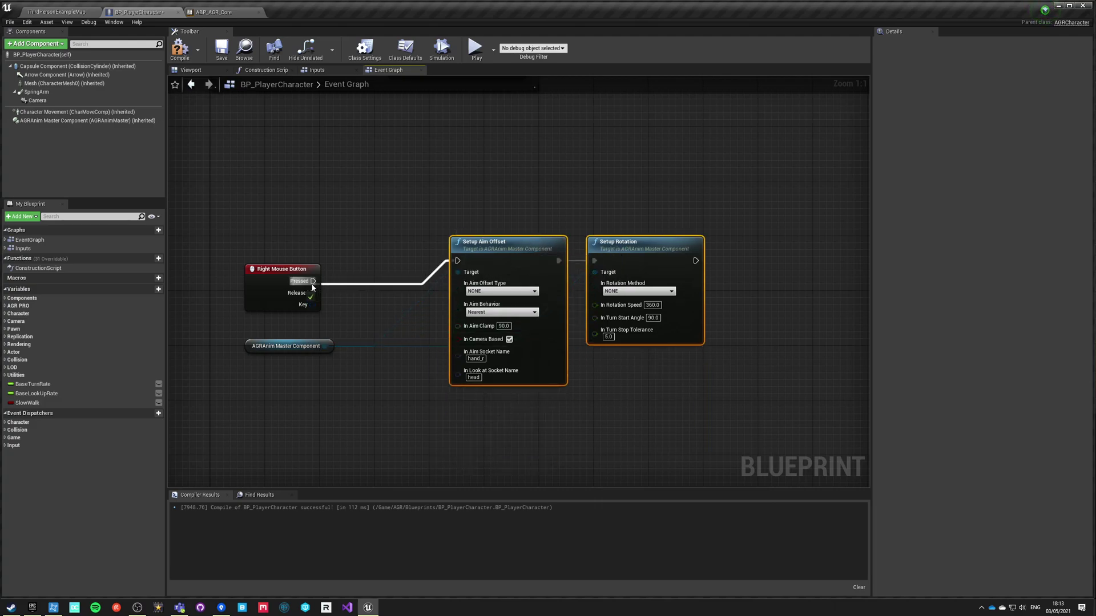
{"action": "left_click_drag", "start_coordinate": [448, 171], "coordinate": [680, 285]}
- Paste a copy of both setup nodes, reordered as Setup Rotation then Setup Aim Offset
{"action": "right_click_drag", "start_coordinate": [533, 203], "coordinate": [526, 124]}
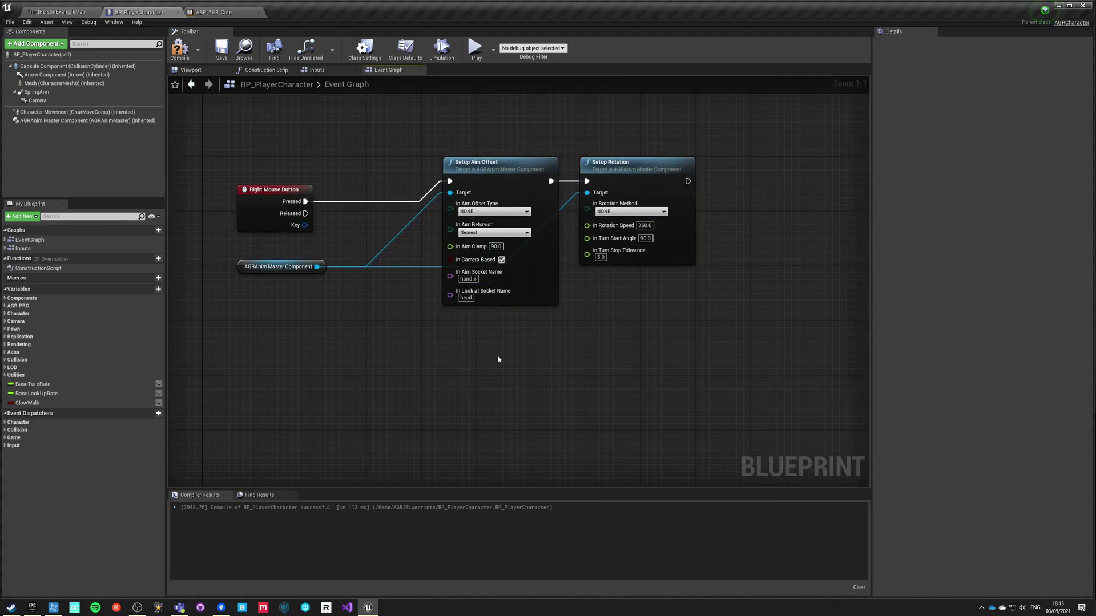
{"action": "key", "text": "ctrl+v"}
{"action": "left_click_drag", "start_coordinate": [484, 368], "coordinate": [497, 341]}
{"action": "left_click", "coordinate": [580, 317]}
{"action": "left_click_drag", "start_coordinate": [609, 343], "coordinate": [348, 343]}
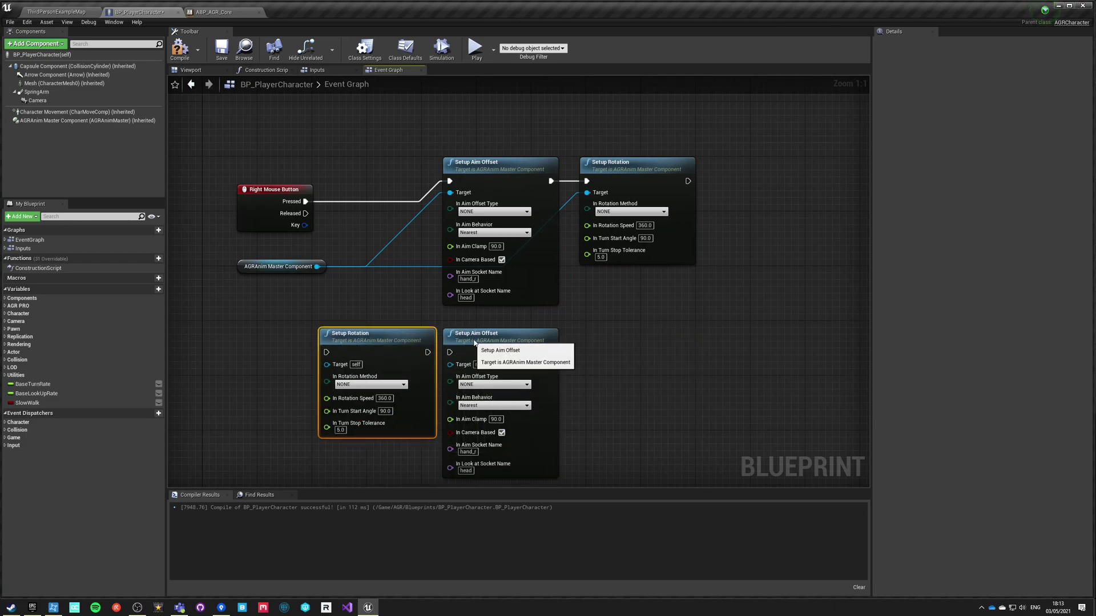
{"action": "left_click_drag", "start_coordinate": [458, 336], "coordinate": [594, 283]}
{"action": "left_click_drag", "start_coordinate": [391, 348], "coordinate": [514, 335]}
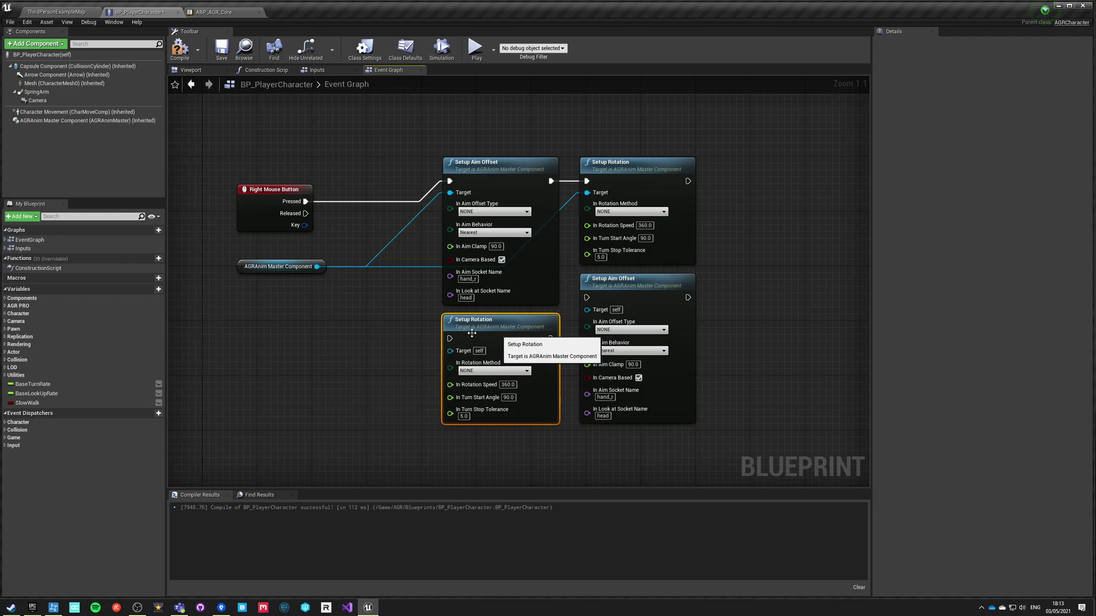
{"action": "left_click", "coordinate": [411, 317]}
- Wire Released through the copied Setup Rotation into Setup Aim Offset, both targeting the component
{"action": "left_click_drag", "start_coordinate": [305, 213], "coordinate": [449, 338]}
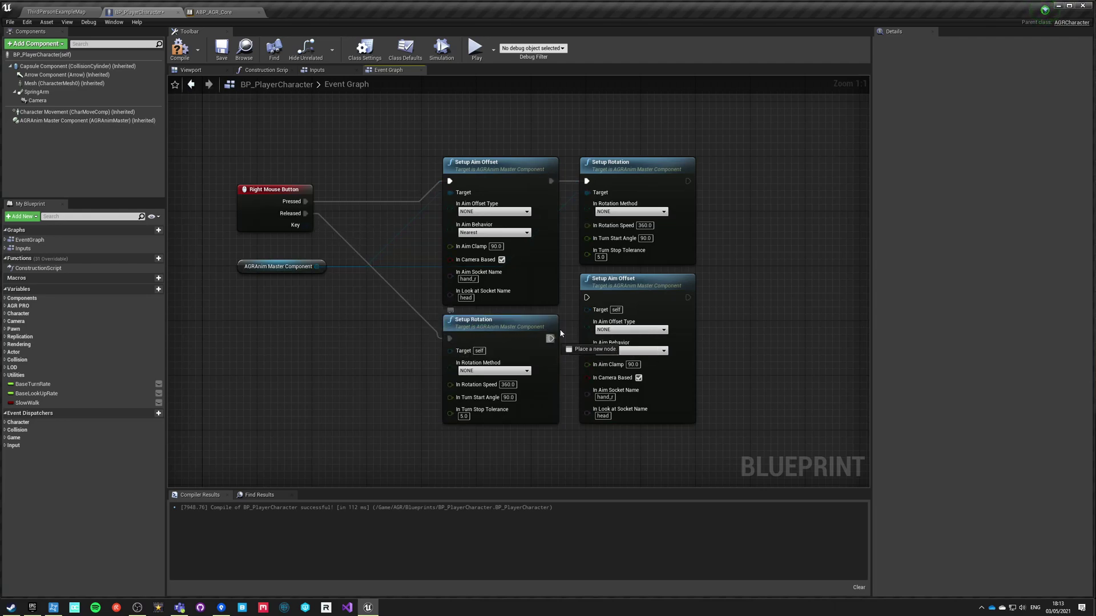
{"action": "left_click_drag", "start_coordinate": [550, 338], "coordinate": [587, 298]}
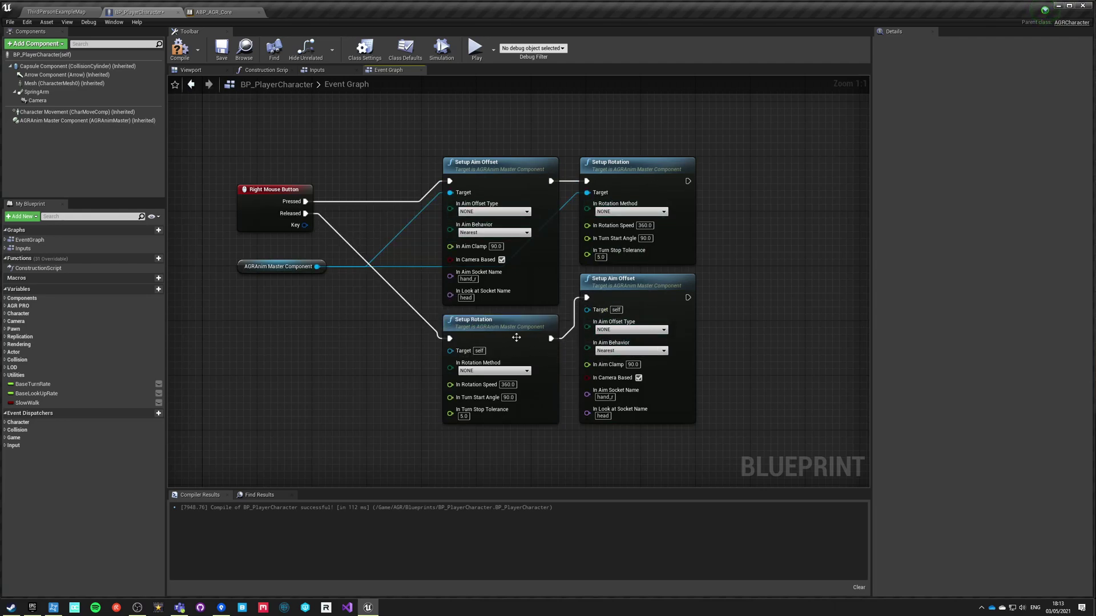
{"action": "mouse_move", "coordinate": [257, 266]}
{"action": "left_mouse_down"}
{"action": "mouse_move", "coordinate": [318, 307]}
{"action": "mouse_move", "coordinate": [448, 350]}
{"action": "left_mouse_up"}
{"action": "left_click_drag", "start_coordinate": [379, 307], "coordinate": [586, 309]}
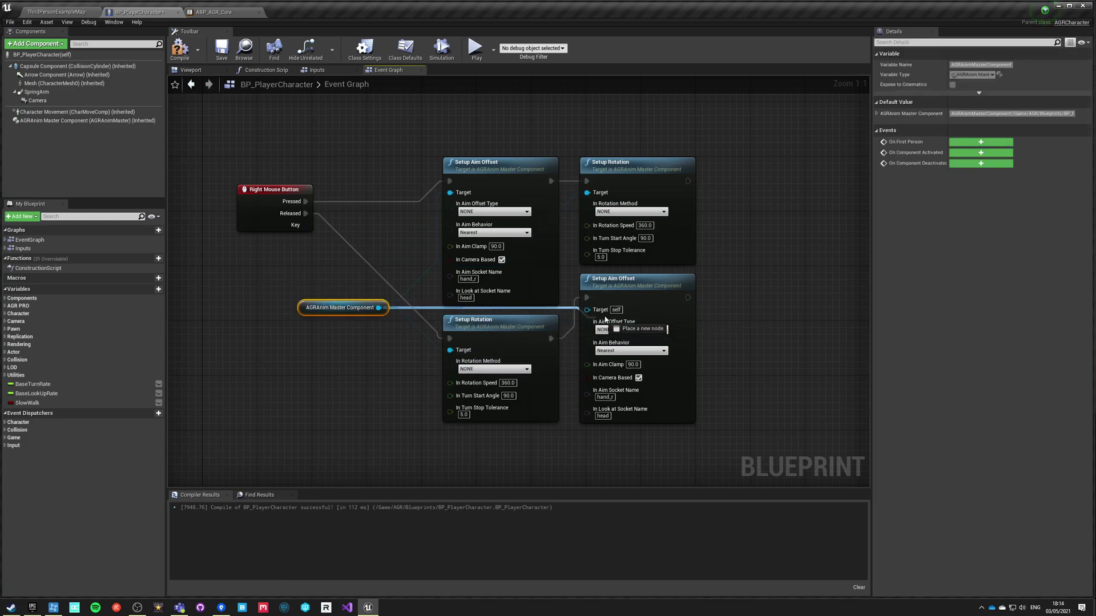
{"action": "left_click", "coordinate": [271, 344]}
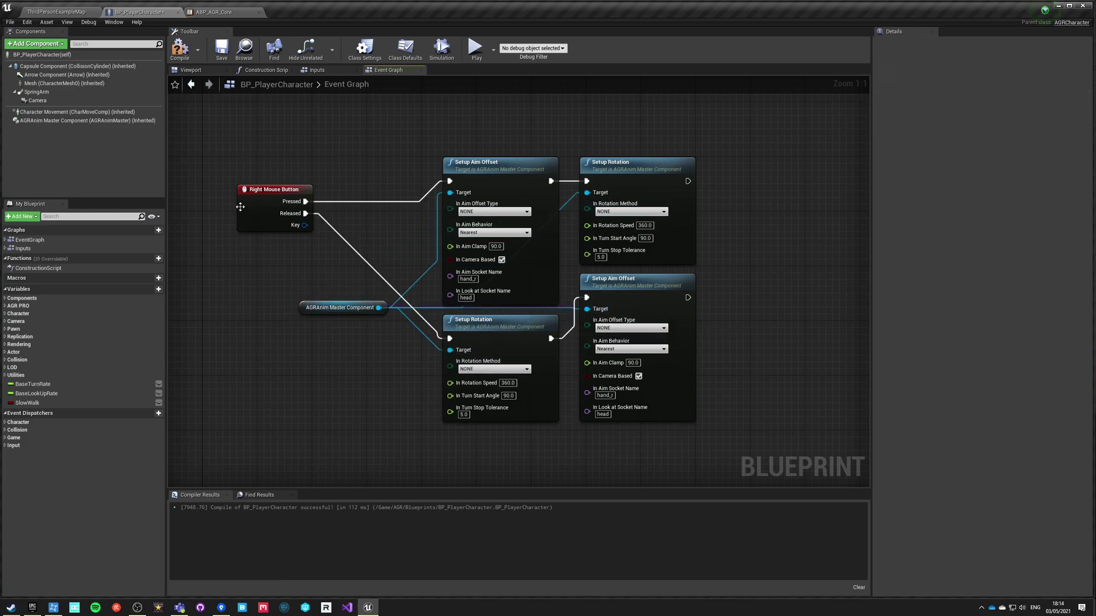
{"action": "left_click_drag", "start_coordinate": [244, 216], "coordinate": [310, 271]}
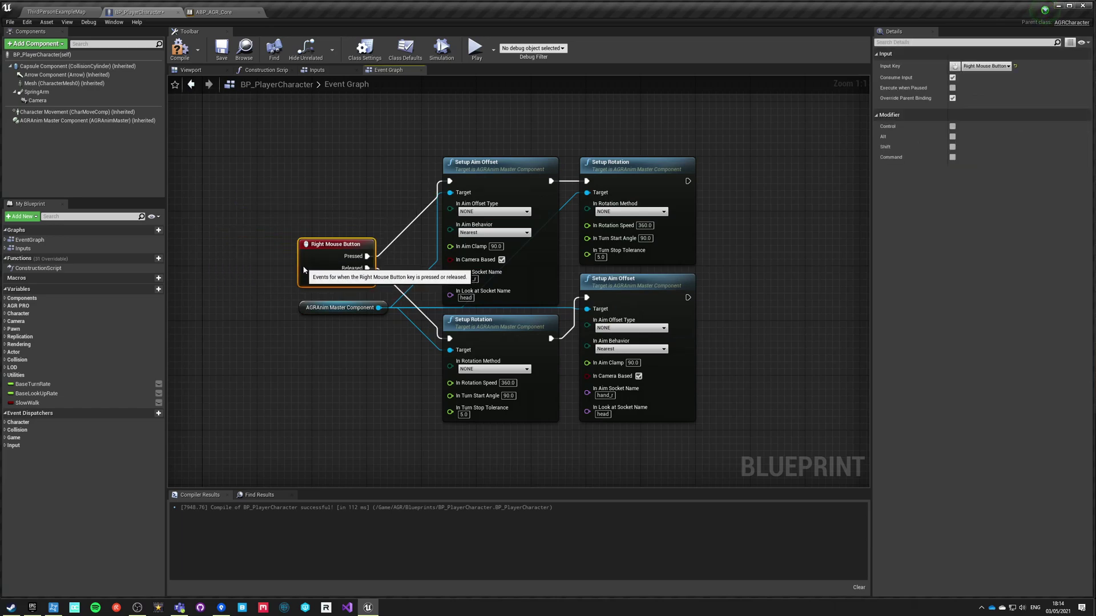
- Set the pressed Setup Aim Offset type to Aim and select its Aim Clamp field
{"action": "left_click", "coordinate": [404, 379]}
{"action": "left_click", "coordinate": [473, 170]}
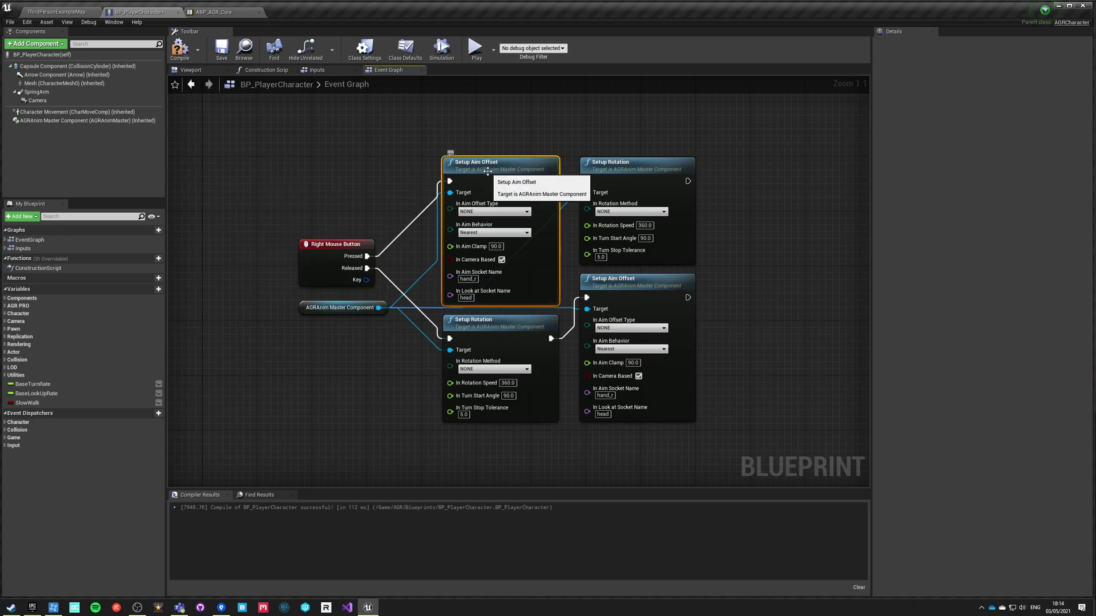
{"action": "left_click", "coordinate": [487, 212]}
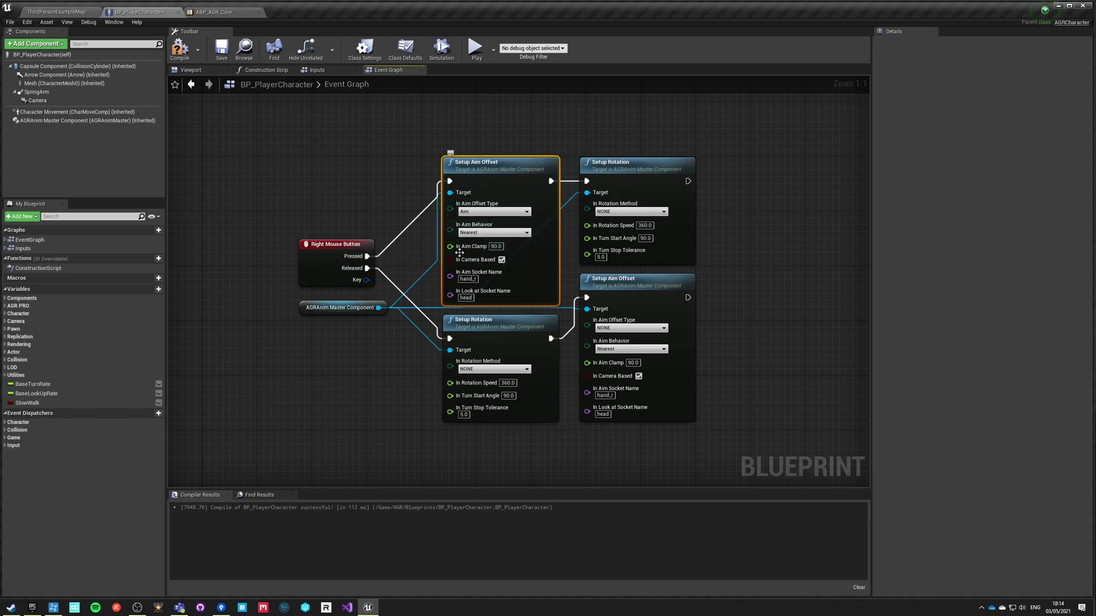
{"action": "left_click", "coordinate": [494, 246]}
- Set the pressed Setup Rotation's In Rotation Method to Desired At Angle
{"action": "left_click", "coordinate": [629, 173]}
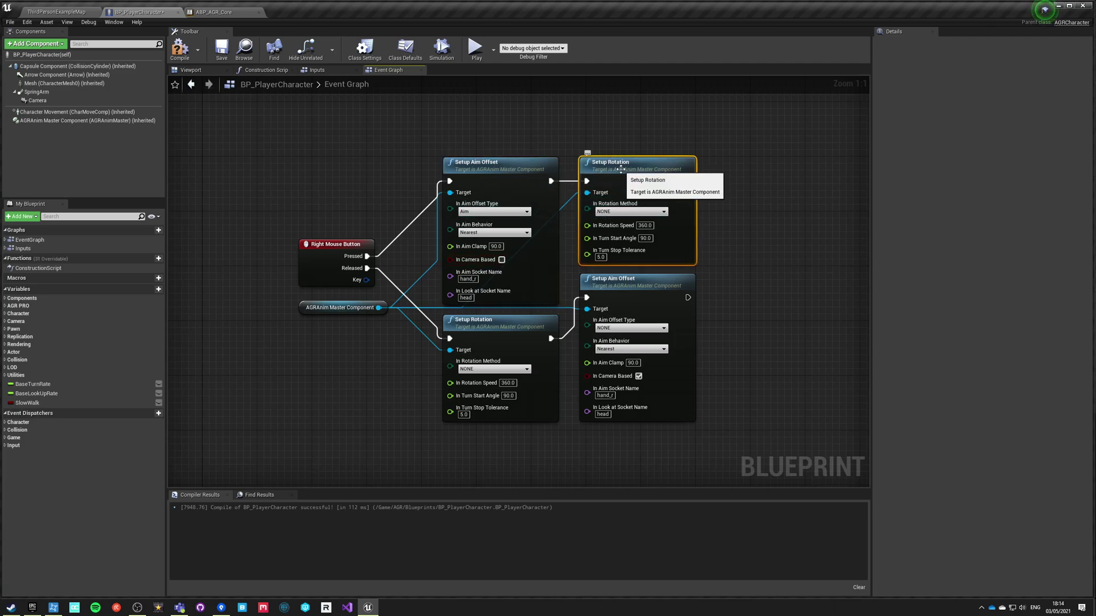
{"action": "left_click", "coordinate": [632, 213]}
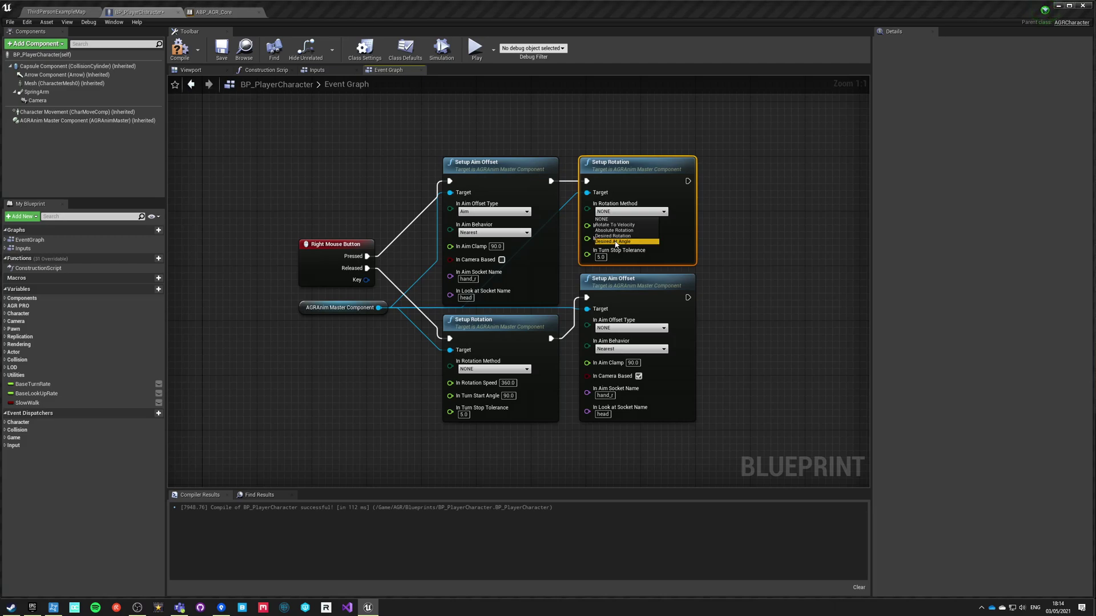
{"action": "left_click", "coordinate": [615, 243]}
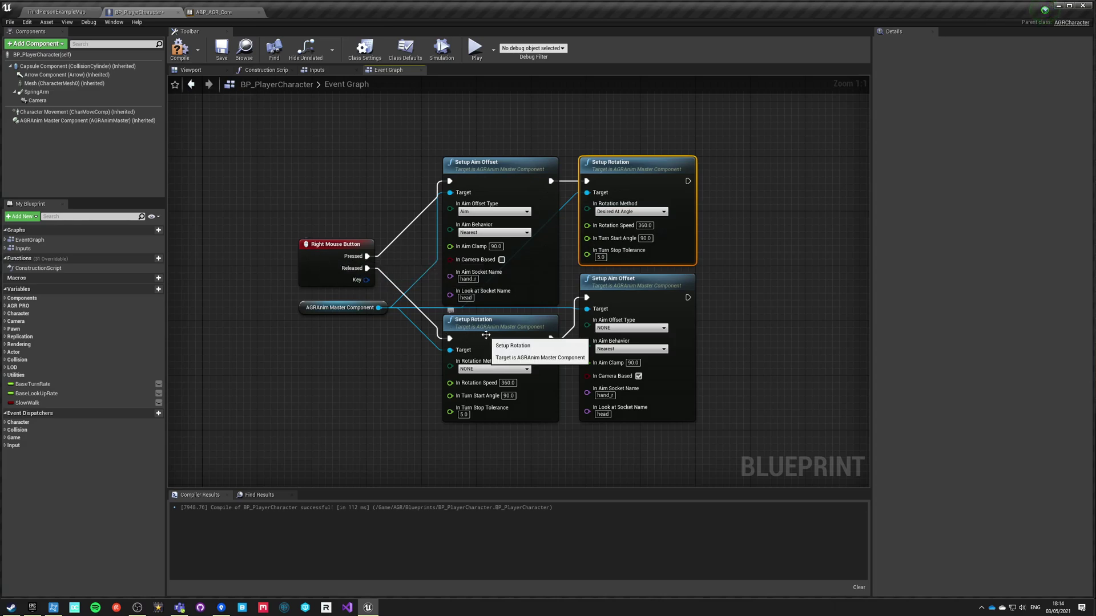
- Set released rotation to Rotate To Velocity and aim offset type to Look, with Left behavior
{"action": "left_click", "coordinate": [477, 364]}
{"action": "left_click", "coordinate": [489, 378]}
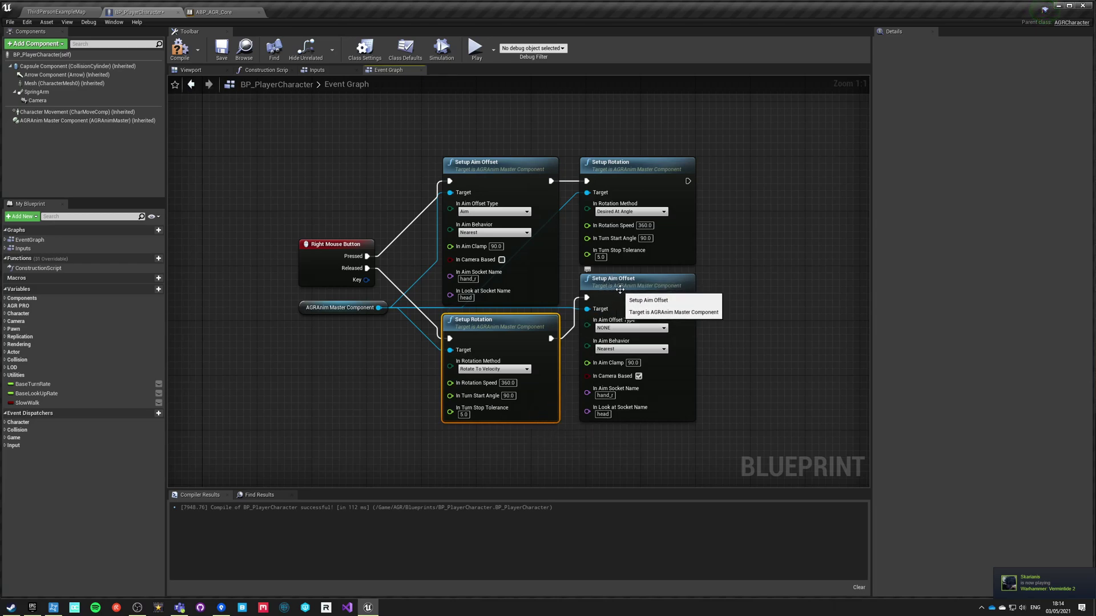
{"action": "left_click", "coordinate": [631, 328]}
{"action": "left_click", "coordinate": [613, 346]}
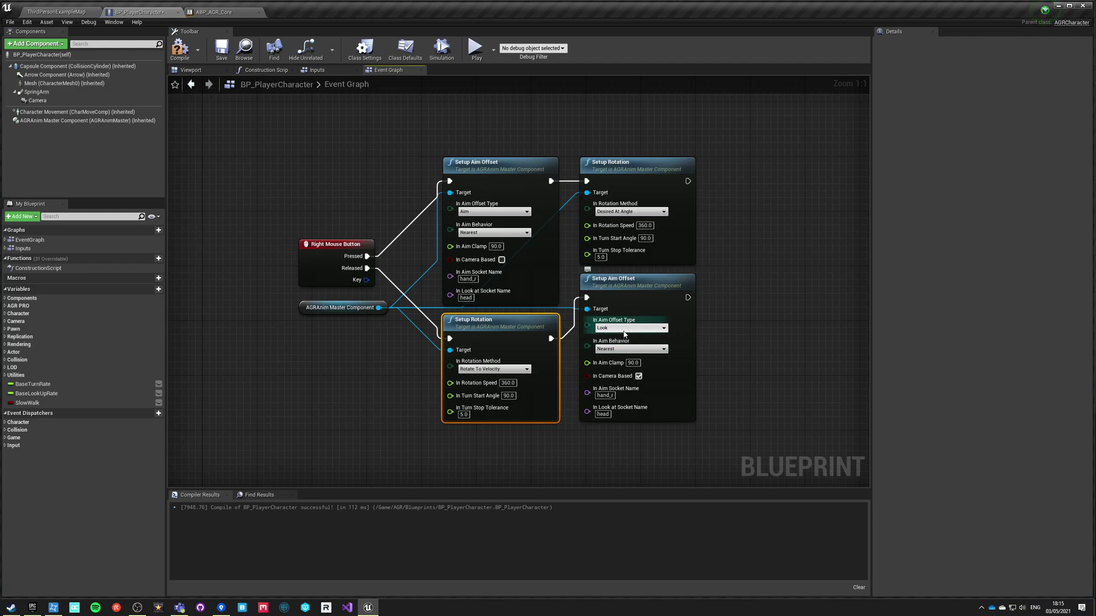
{"action": "left_click", "coordinate": [626, 348]}
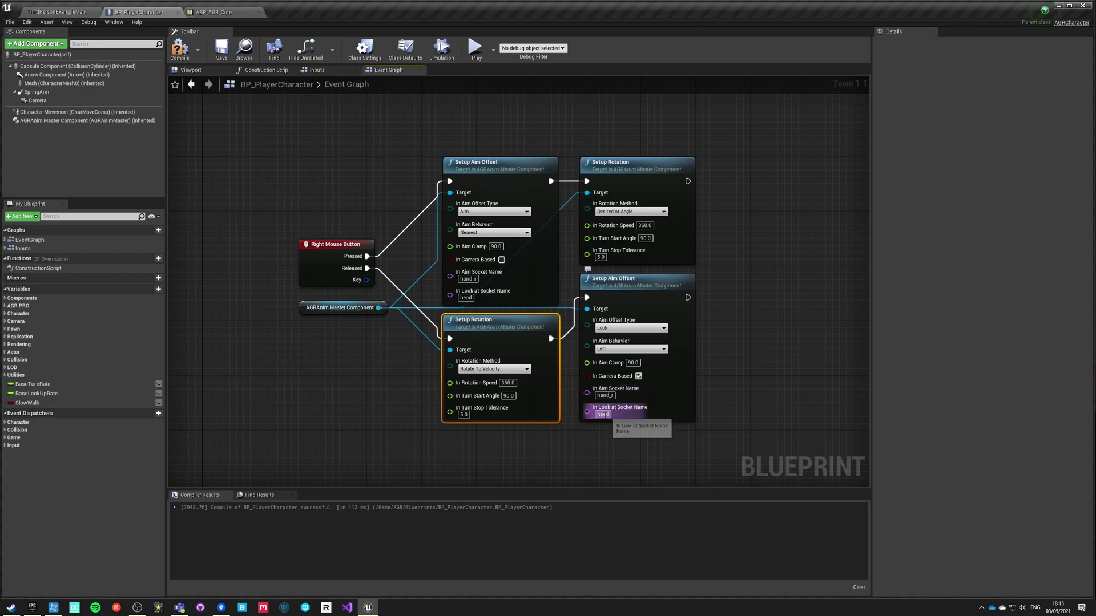
- Compile and wrap all aiming nodes in a 'right mosue button - aim' comment
{"action": "left_click", "coordinate": [183, 52]}
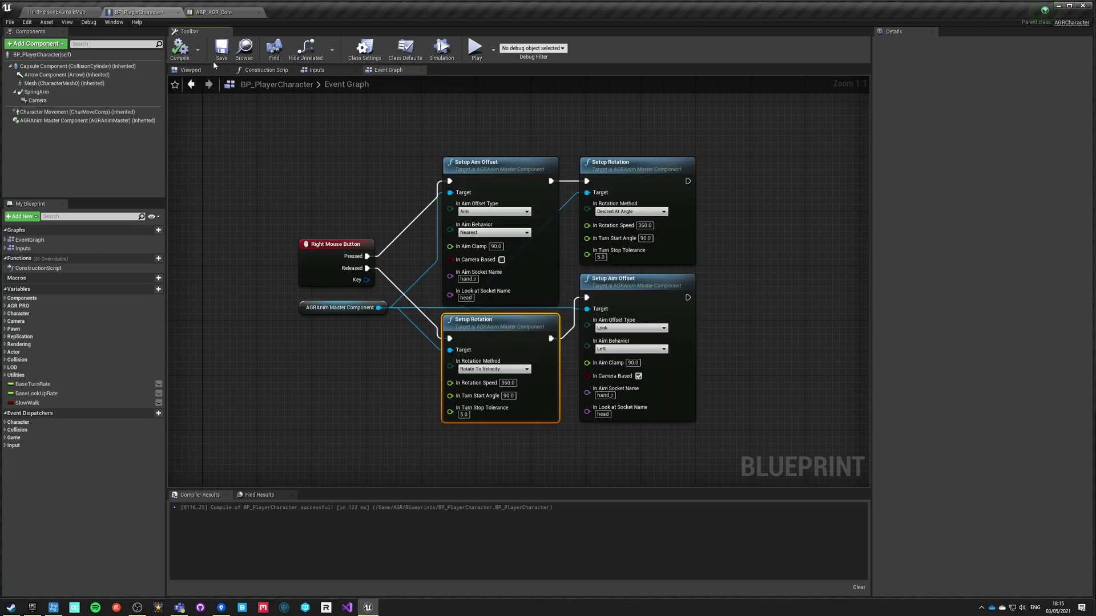
{"action": "left_click_drag", "start_coordinate": [298, 140], "coordinate": [747, 426]}
{"action": "key", "text": "c"}
{"action": "type", "text": "right mosue button - aim"}
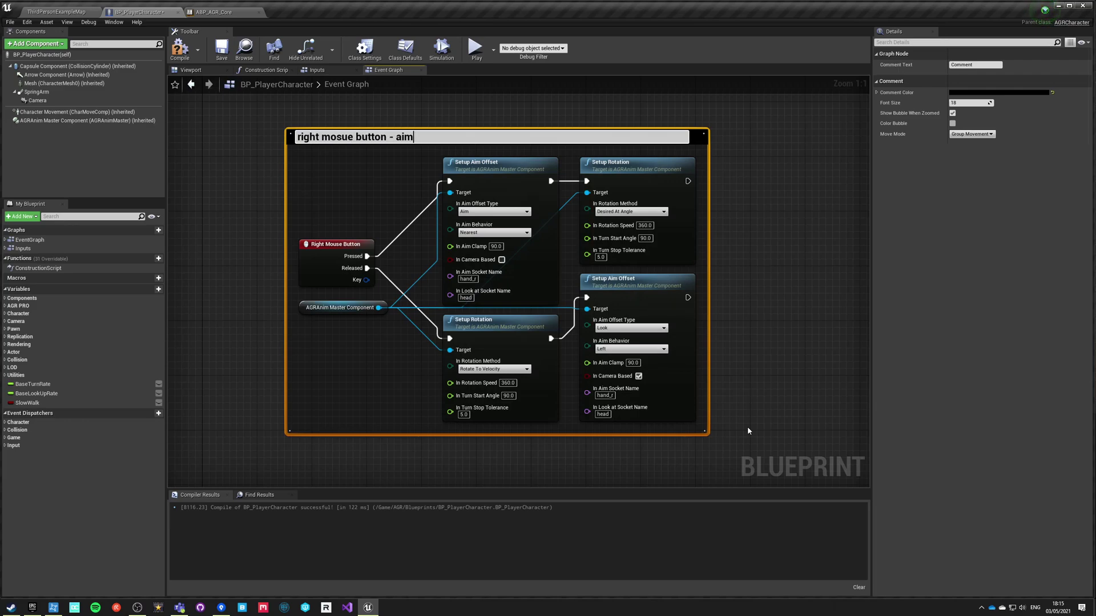
{"action": "key", "text": "Return"}
- Save the character blueprint and review the AGRAnim Master Component's settings
{"action": "left_click", "coordinate": [181, 49]}
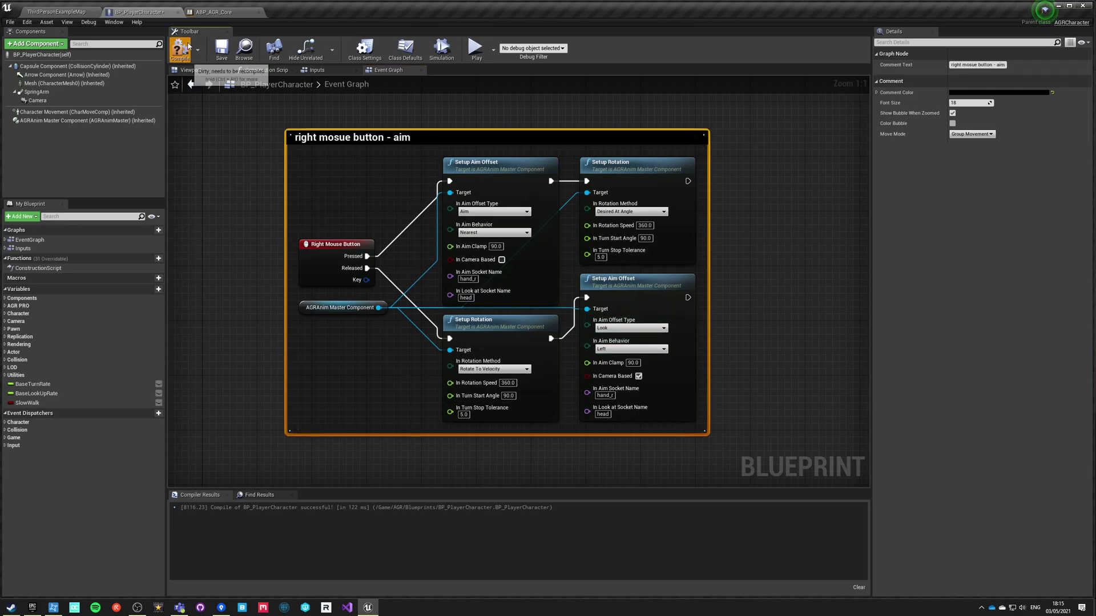
{"action": "left_click", "coordinate": [206, 145]}
{"action": "left_click", "coordinate": [85, 120]}
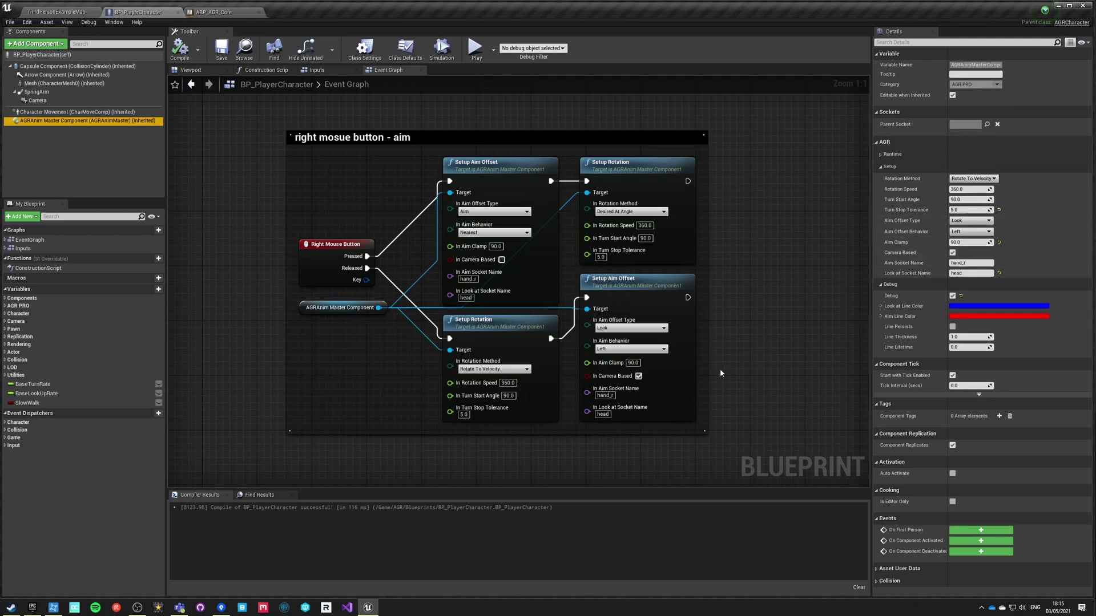
{"action": "left_click", "coordinate": [637, 302]}
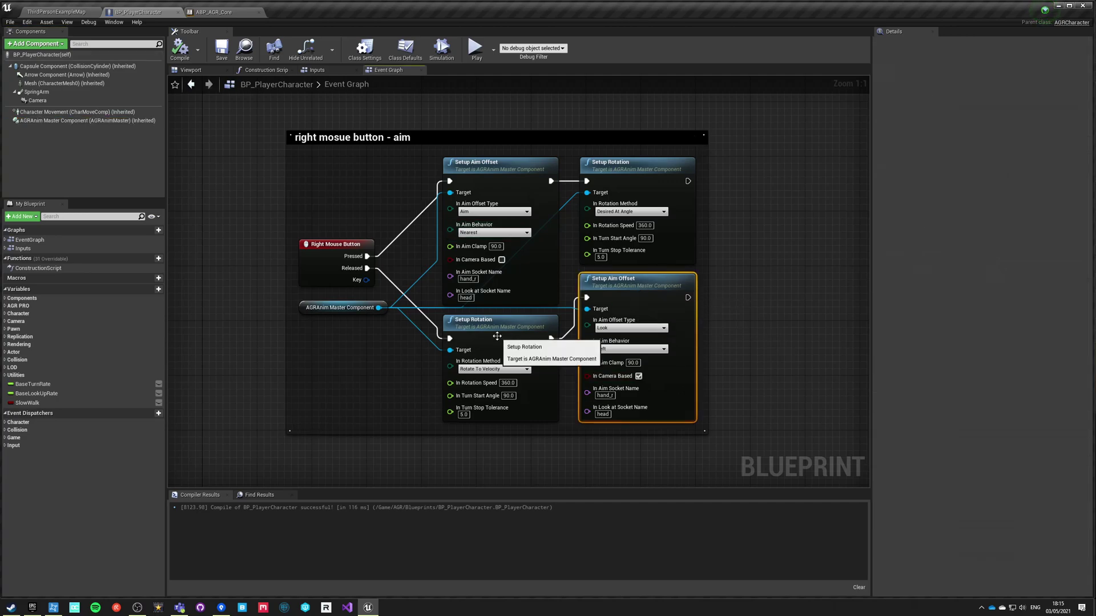
{"action": "left_click", "coordinate": [214, 12]}
- Review ABP_AGR_Core's event graph and Class Defaults
{"action": "left_click", "coordinate": [276, 71]}
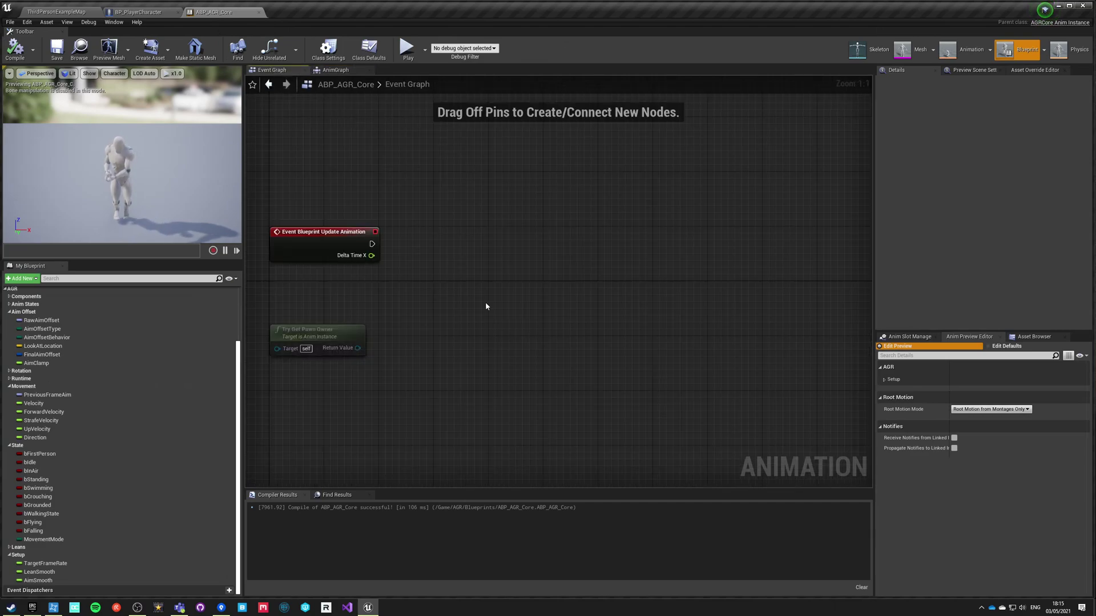
{"action": "right_click_drag", "start_coordinate": [433, 289], "coordinate": [545, 274]}
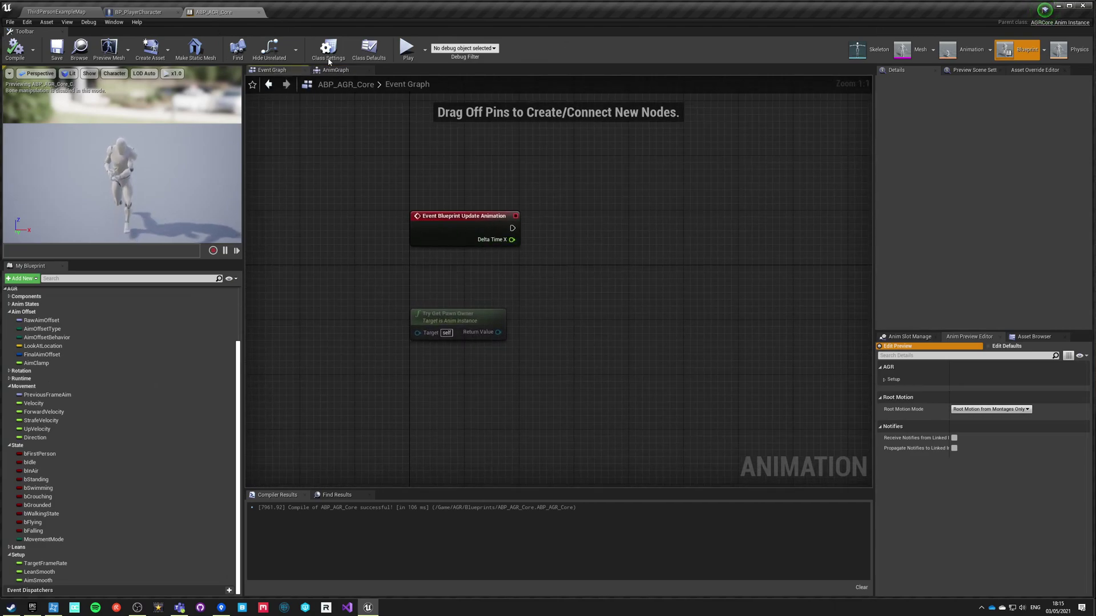
{"action": "left_click", "coordinate": [370, 49]}
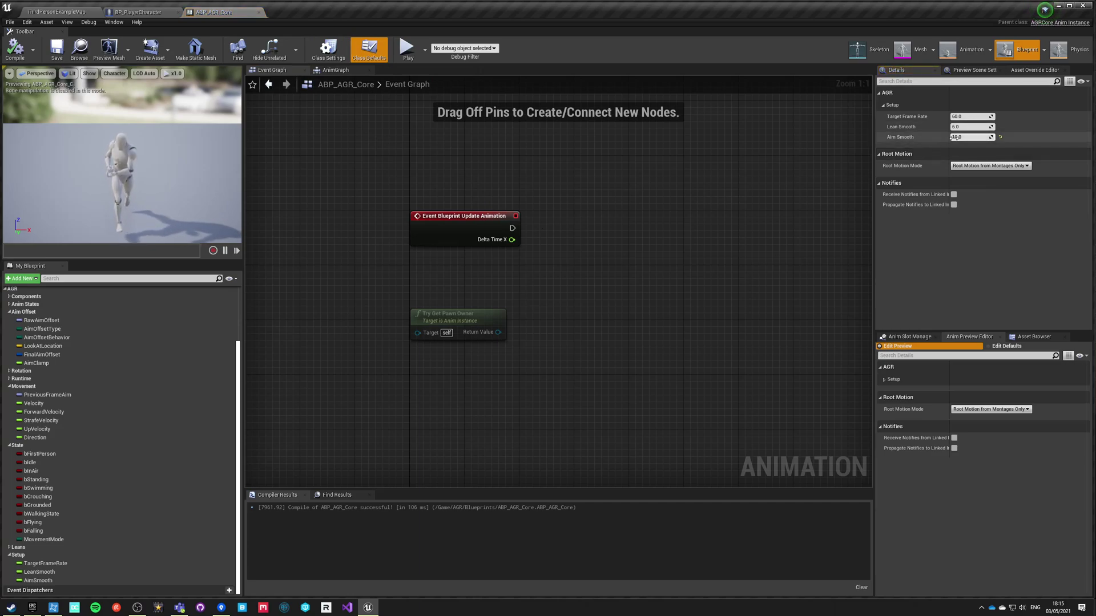
- In the AnimGraph, inspect the jumping and montage sections, FinalBlend and montage slot nodes
{"action": "left_click", "coordinate": [335, 70]}
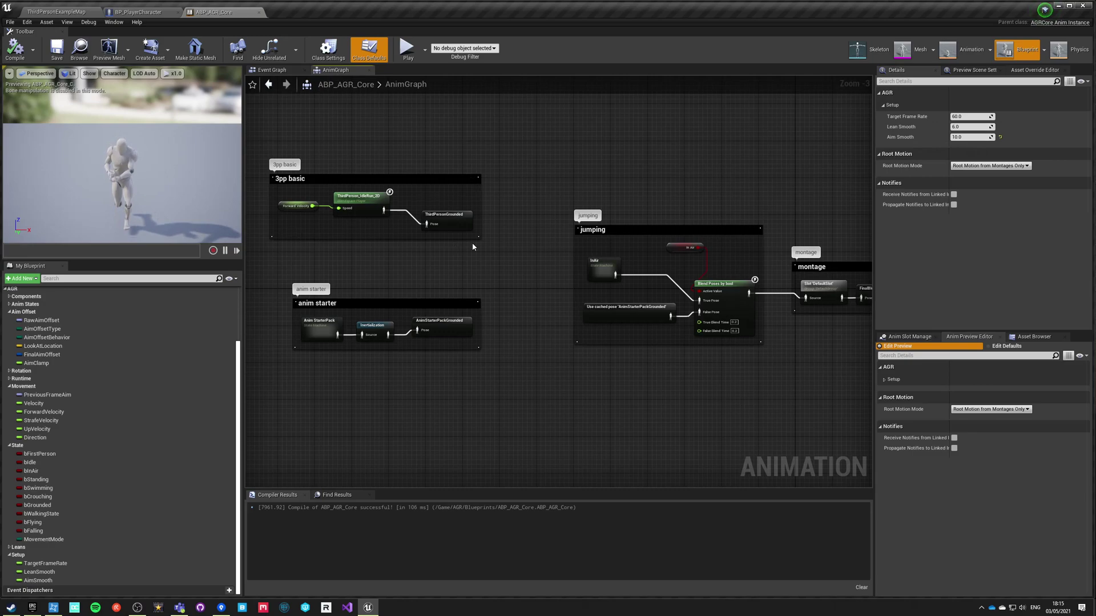
{"action": "scroll", "coordinate": [374, 235], "scroll_direction": "up", "scroll_amount": 2}
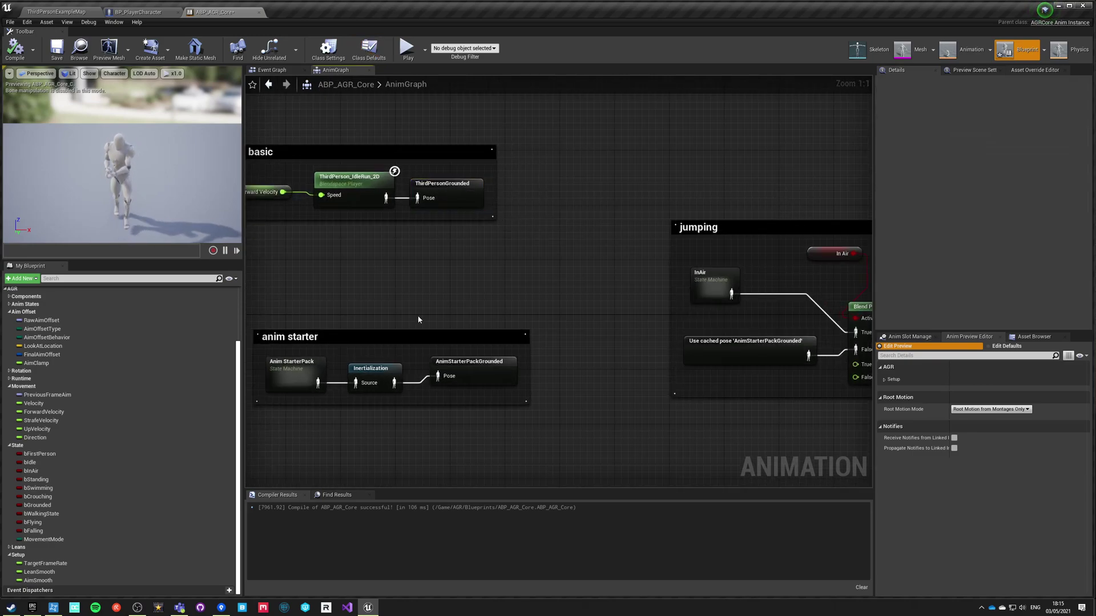
{"action": "scroll", "coordinate": [467, 297], "scroll_direction": "up", "scroll_amount": 1}
{"action": "right_click_drag", "start_coordinate": [467, 317], "coordinate": [291, 255]}
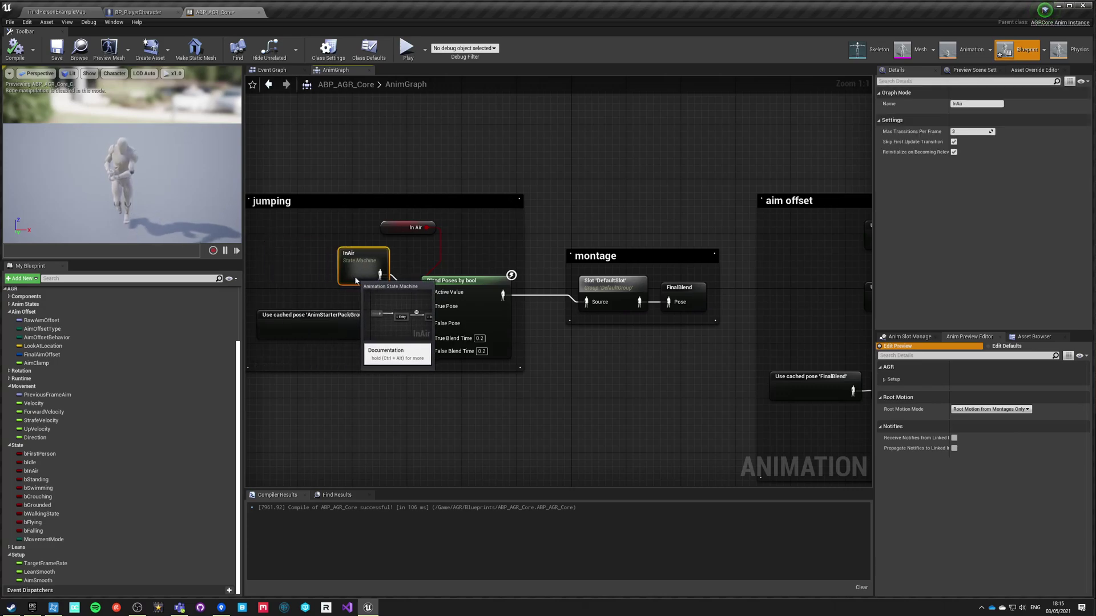
{"action": "right_click_drag", "start_coordinate": [634, 270], "coordinate": [489, 244]}
{"action": "left_click_drag", "start_coordinate": [488, 244], "coordinate": [461, 238]}
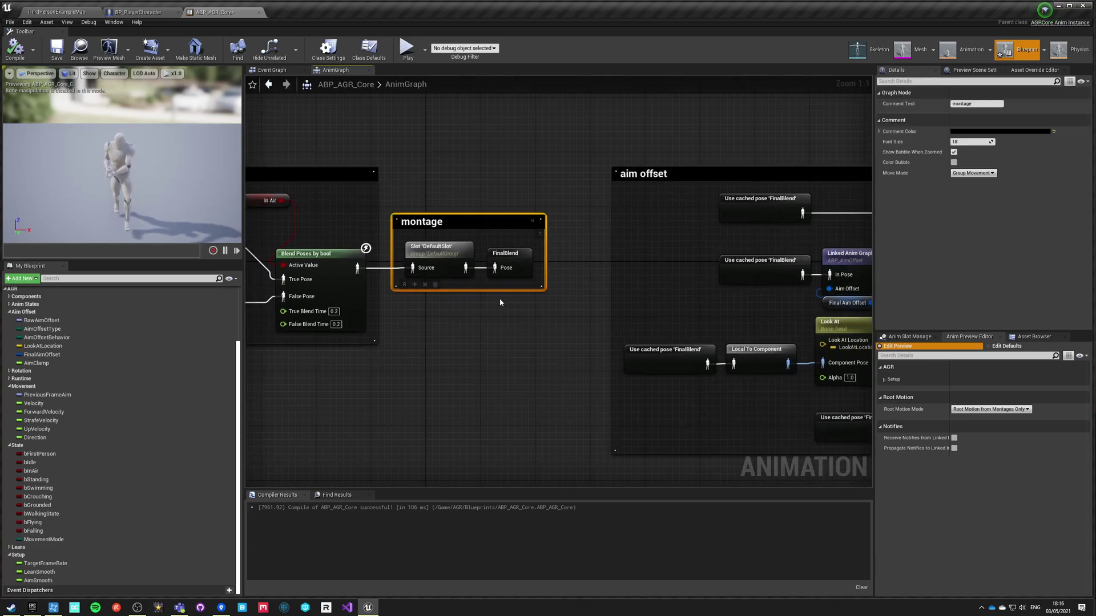
{"action": "left_click", "coordinate": [512, 251]}
{"action": "left_click", "coordinate": [437, 255]}
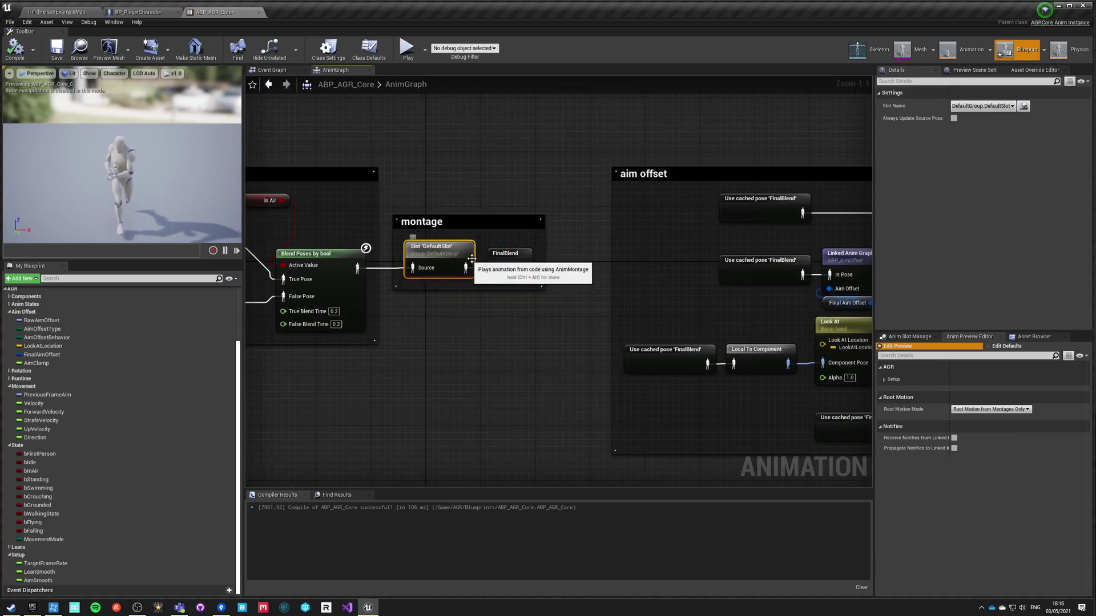
{"action": "left_click", "coordinate": [486, 250]}
- Delete the old Blend Poses and Aim Offset Type nodes from the aim offset section
{"action": "right_click_drag", "start_coordinate": [693, 209], "coordinate": [392, 204]}
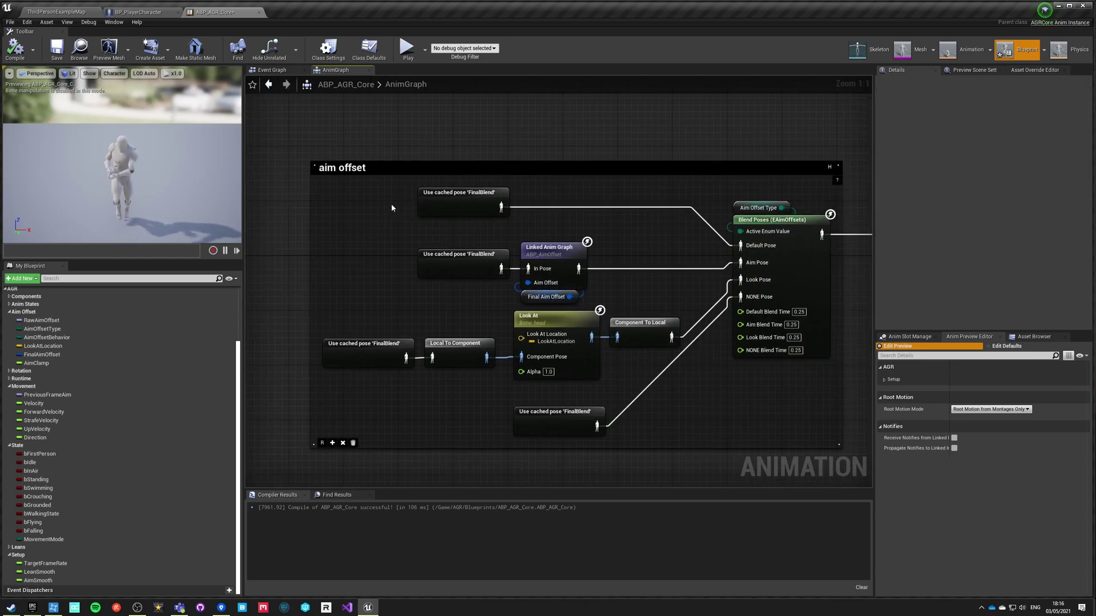
{"action": "left_click", "coordinate": [734, 206]}
{"action": "right_click_drag", "start_coordinate": [712, 318], "coordinate": [570, 306]}
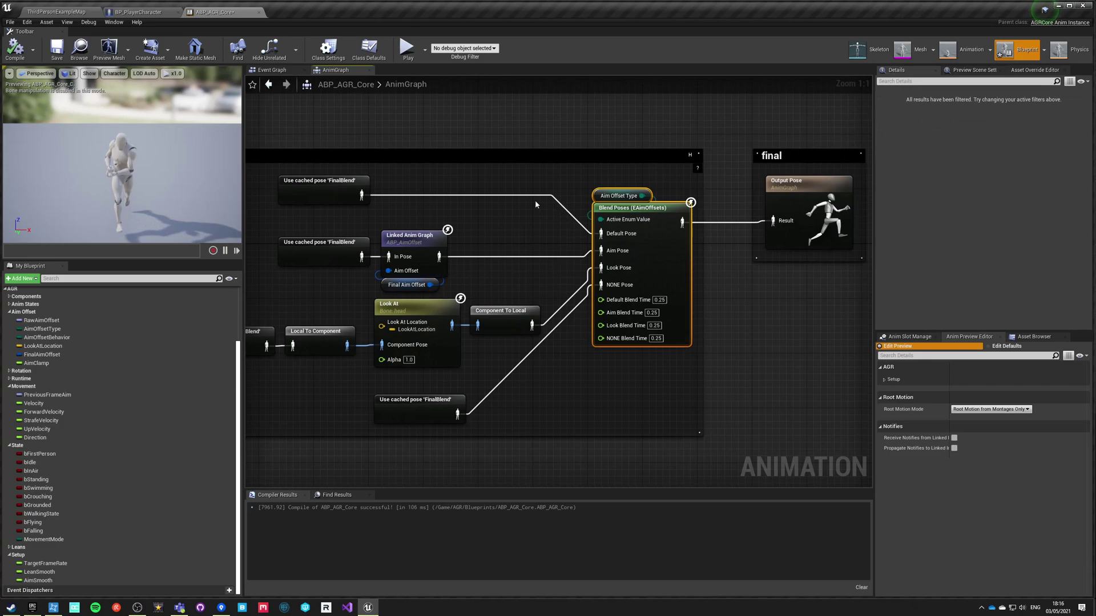
{"action": "key", "text": "Delete"}
{"action": "right_click_drag", "start_coordinate": [419, 246], "coordinate": [448, 271]}
{"action": "scroll", "coordinate": [79, 495], "scroll_direction": "up", "scroll_amount": 3}
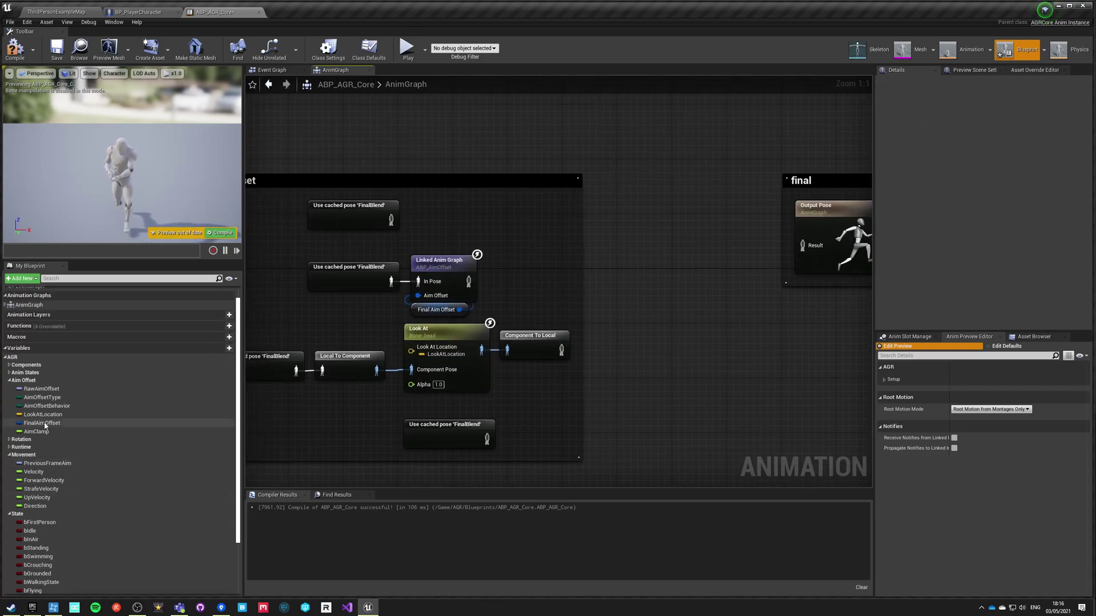
- Add an Aim Offset Type getter driving a new Blend Poses (EAimOffsets) node
{"action": "left_click_drag", "start_coordinate": [43, 398], "coordinate": [674, 241]}
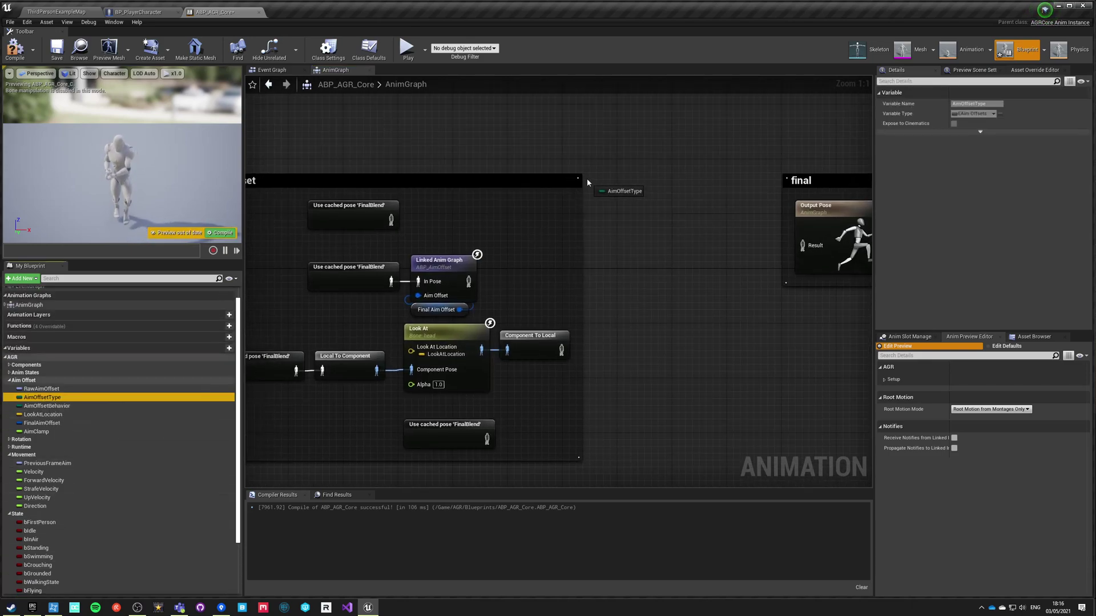
{"action": "left_click_drag", "start_coordinate": [587, 182], "coordinate": [622, 232]}
{"action": "left_click", "coordinate": [604, 196]}
{"action": "type", "text": "blend ai"}
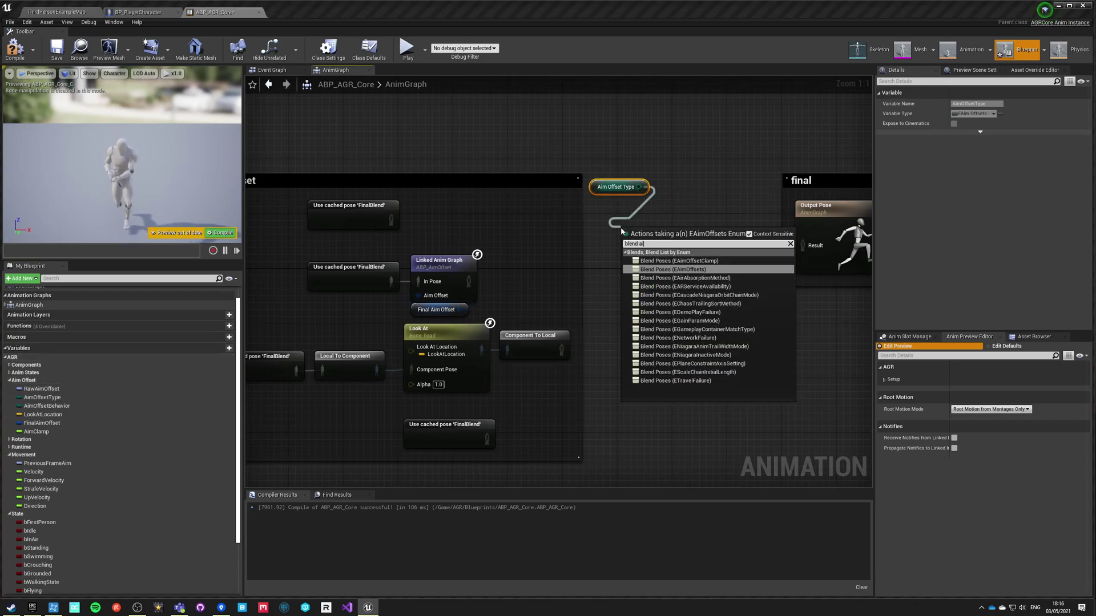
{"action": "type", "text": "moffset"}
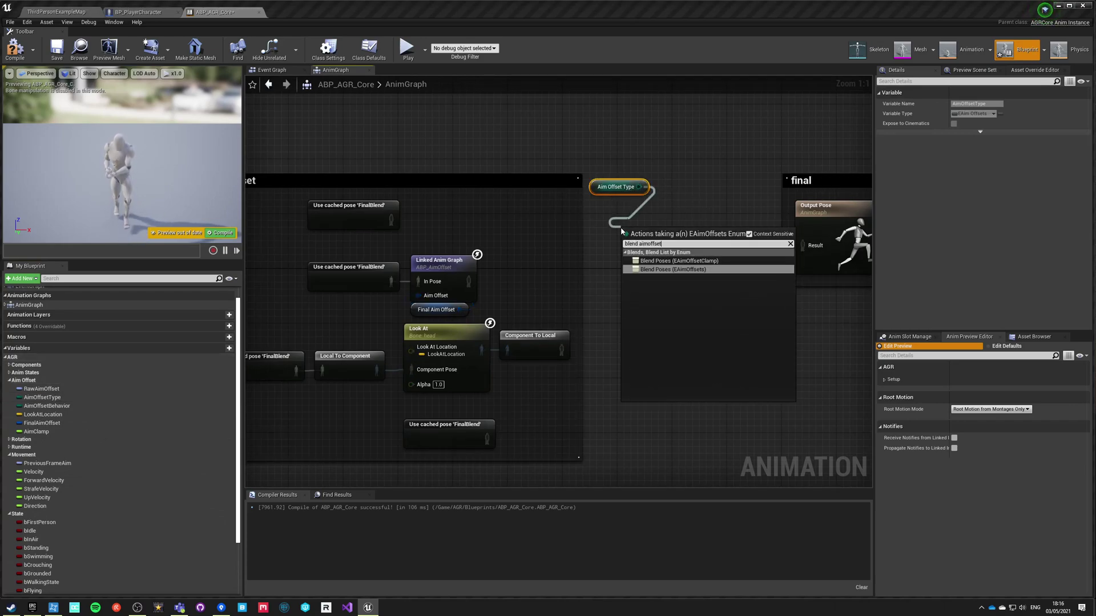
{"action": "key", "text": "Return"}
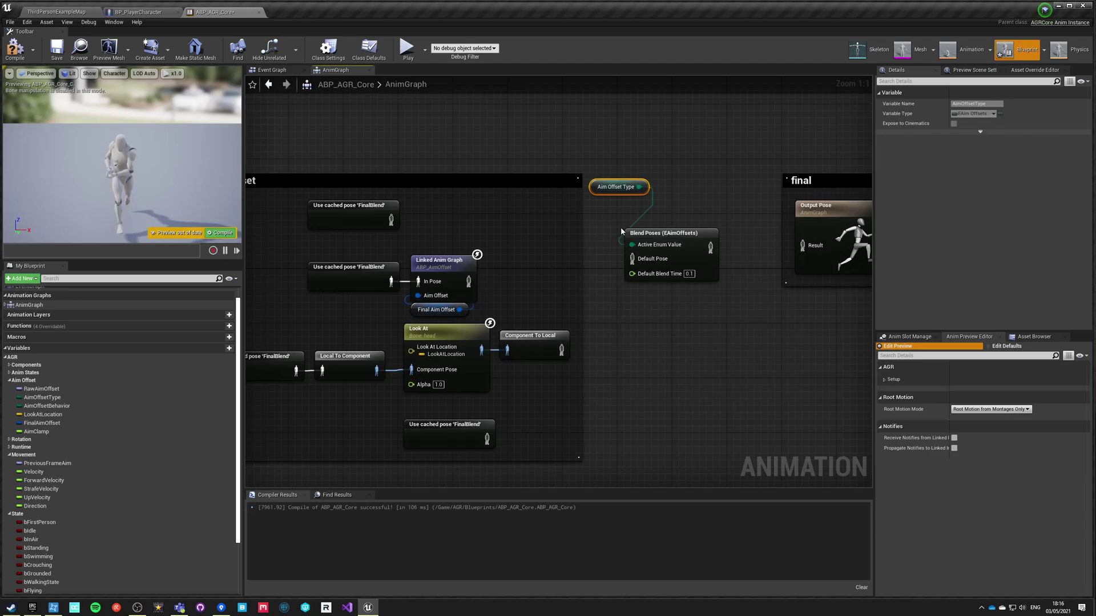
- Add NONE, Aim and Look pose pins to the Blend Poses node
{"action": "right_click", "coordinate": [648, 262]}
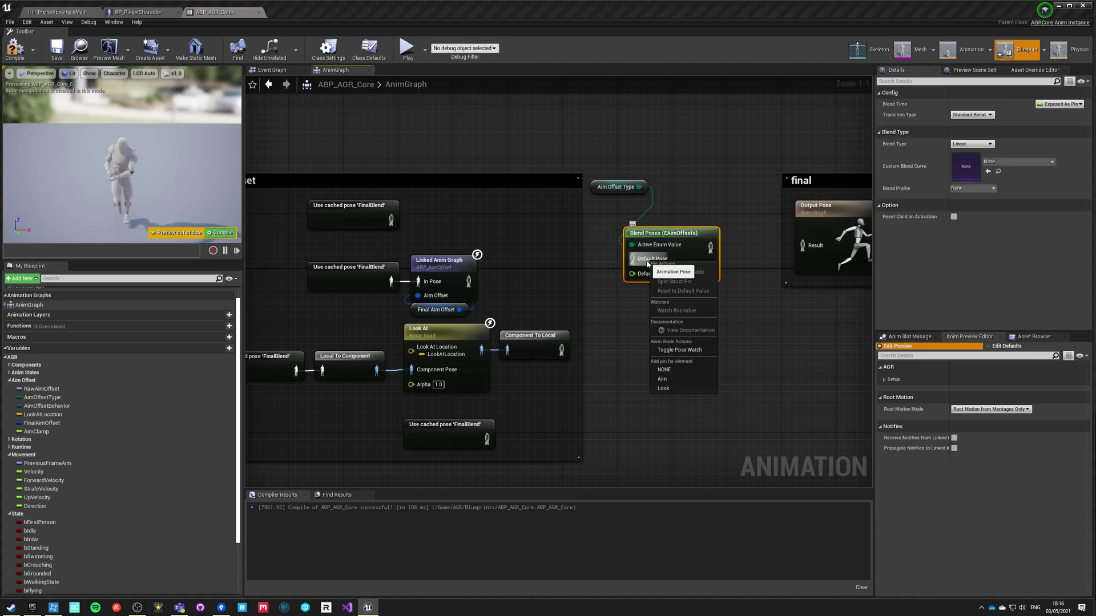
{"action": "left_click", "coordinate": [665, 368]}
{"action": "right_click", "coordinate": [648, 261]}
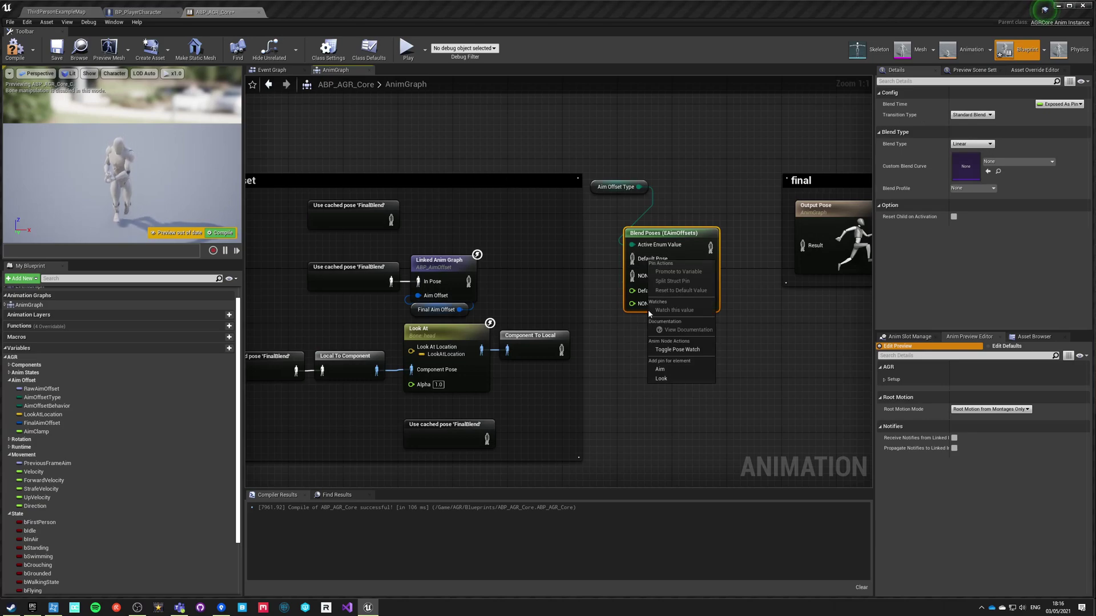
{"action": "left_click", "coordinate": [665, 369]}
{"action": "right_click", "coordinate": [648, 261]}
{"action": "left_click", "coordinate": [664, 369]}
{"action": "left_click", "coordinate": [572, 252]}
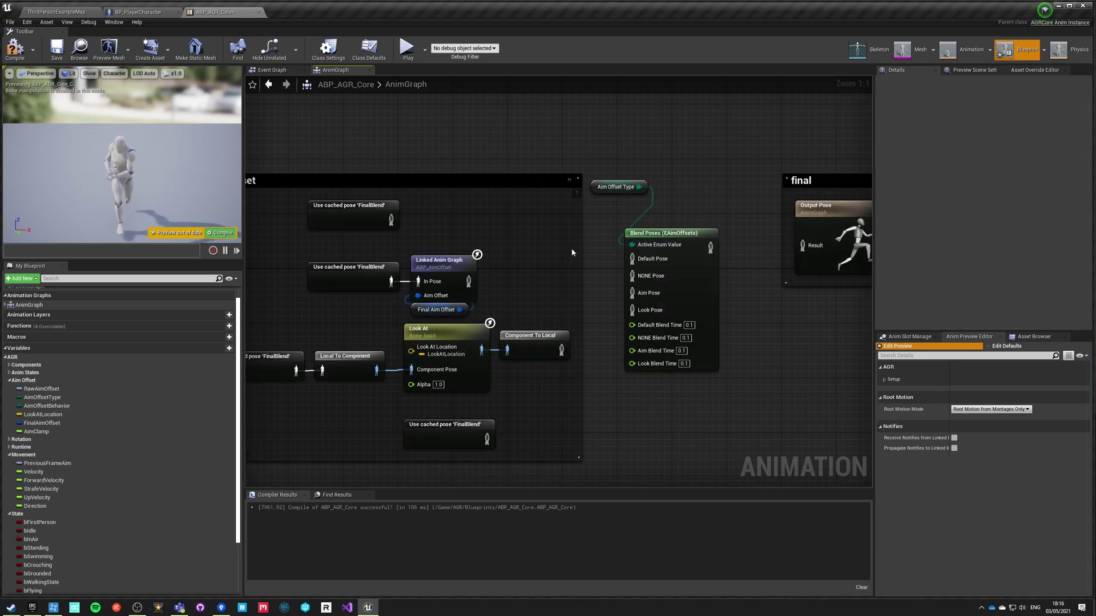
{"action": "right_click_drag", "start_coordinate": [572, 252], "coordinate": [648, 272]}
- Enlarge the aim offset comment and wire a cached FinalBlend pose into NONE Pose
{"action": "left_click", "coordinate": [698, 221]}
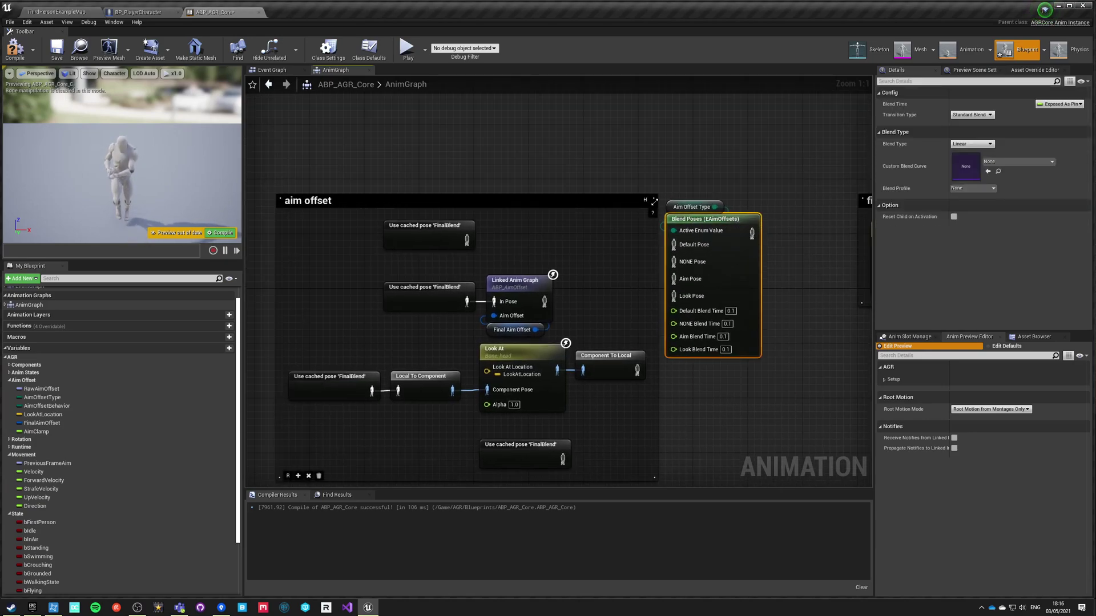
{"action": "left_click_drag", "start_coordinate": [654, 201], "coordinate": [769, 180]}
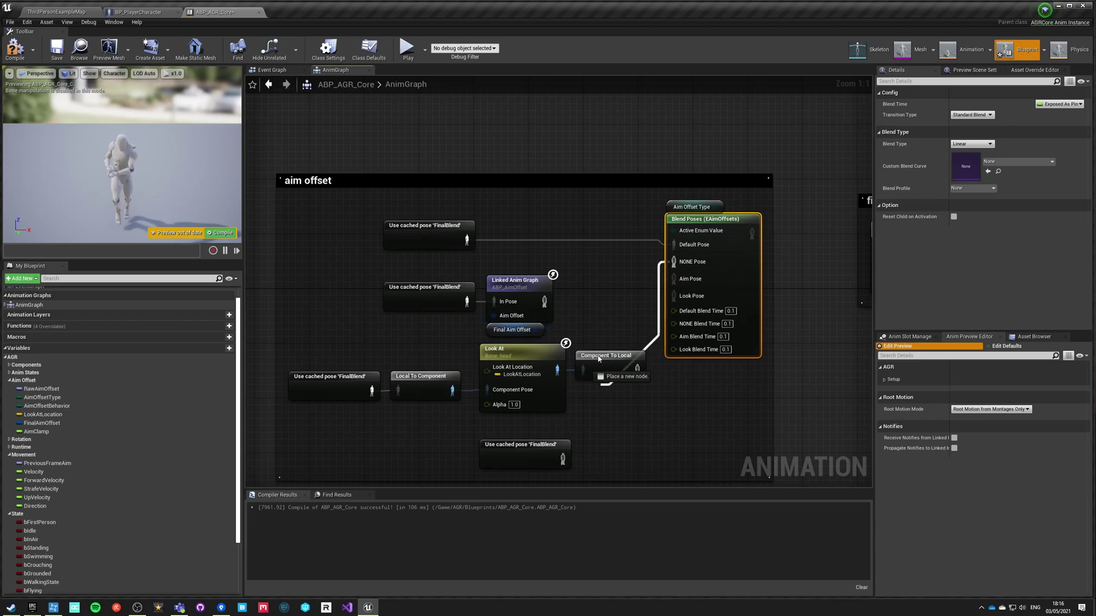
{"action": "mouse_move", "coordinate": [562, 455]}
{"action": "left_mouse_down"}
{"action": "mouse_move", "coordinate": [430, 260]}
{"action": "mouse_move", "coordinate": [322, 238]}
{"action": "left_mouse_up"}
{"action": "left_click", "coordinate": [428, 235], "text": "ctrl"}
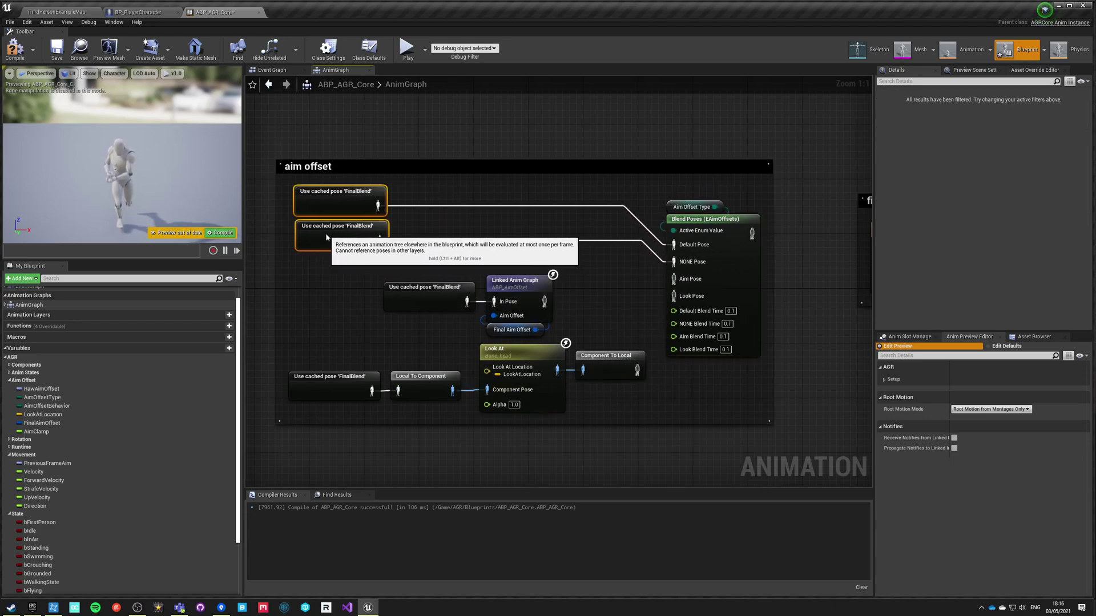
{"action": "left_click", "coordinate": [554, 287]}
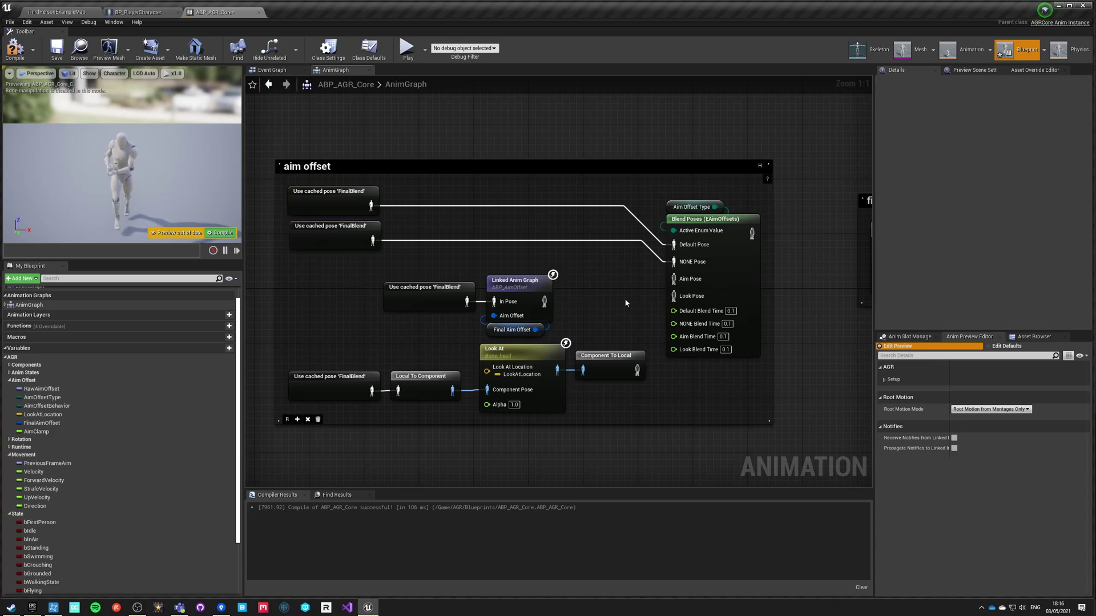
- Connect Look Pose to Component To Local and Aim Pose to Linked Anim Graph
{"action": "left_click_drag", "start_coordinate": [674, 296], "coordinate": [669, 302]}
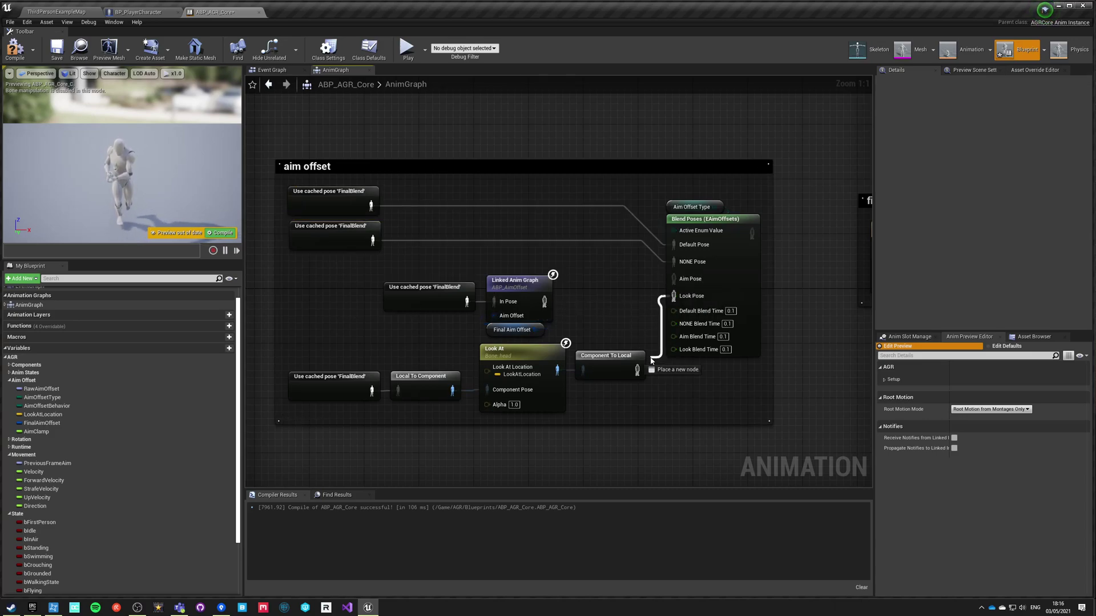
{"action": "left_click_drag", "start_coordinate": [636, 375], "coordinate": [660, 288]}
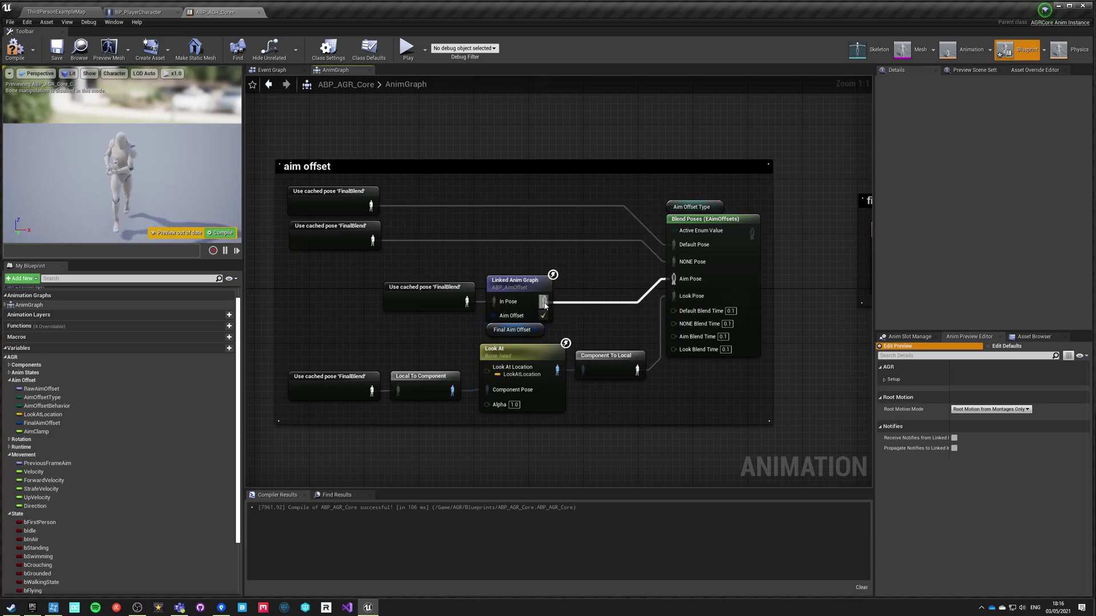
{"action": "left_click_drag", "start_coordinate": [544, 305], "coordinate": [543, 303]}
{"action": "left_click", "coordinate": [502, 301]}
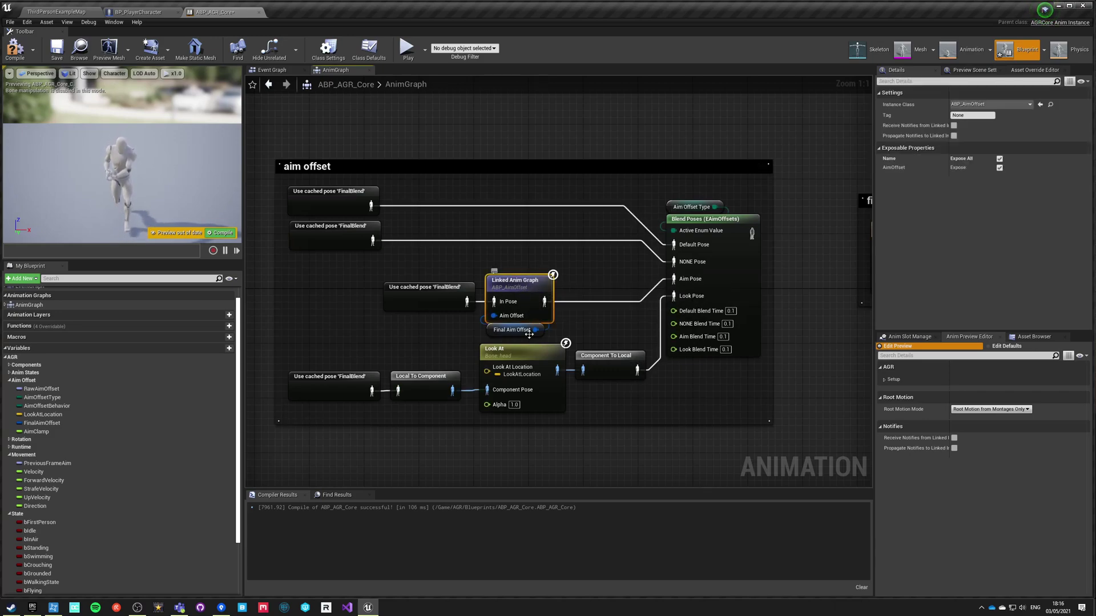
{"action": "left_click", "coordinate": [488, 351]}
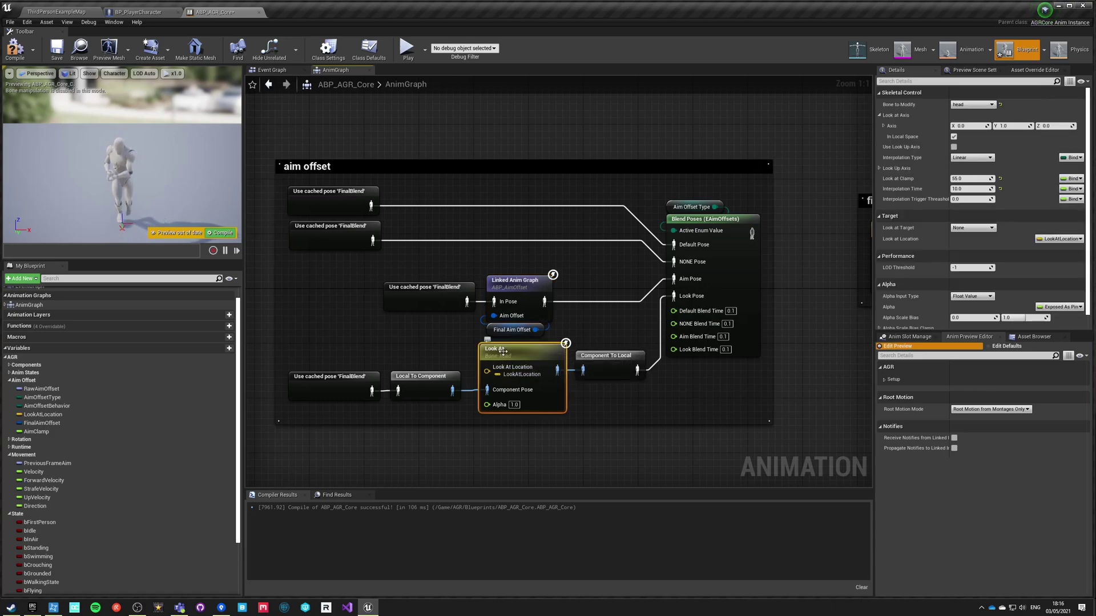
{"action": "left_click", "coordinate": [604, 395]}
- Set 0.25 blend times and connect Blend Poses to the Output Pose Result
{"action": "right_click_drag", "start_coordinate": [650, 405], "coordinate": [665, 319]}
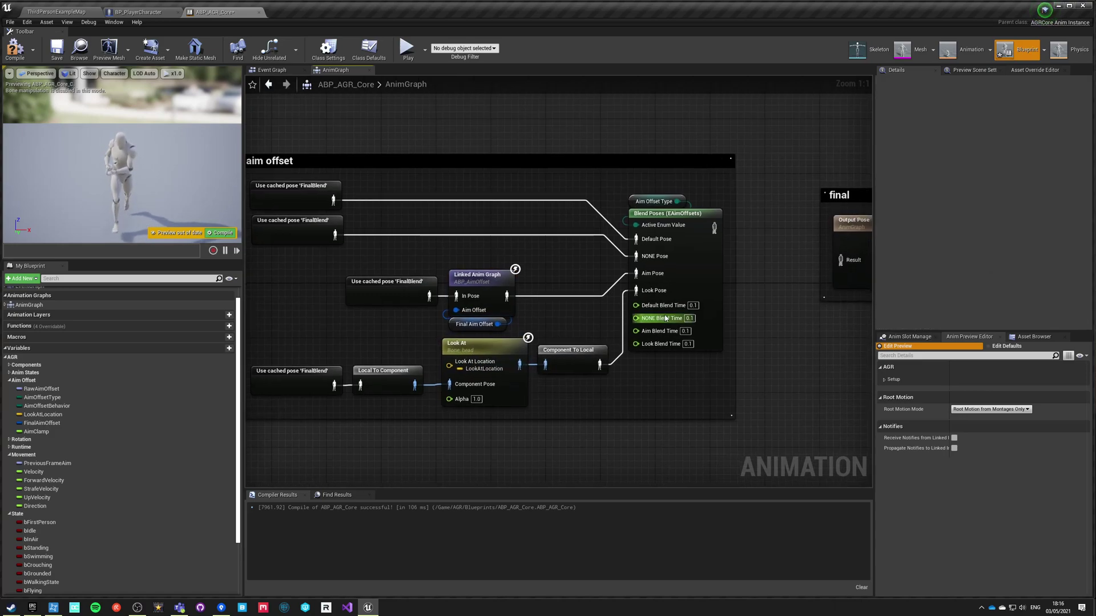
{"action": "type", "text": "0.25"}
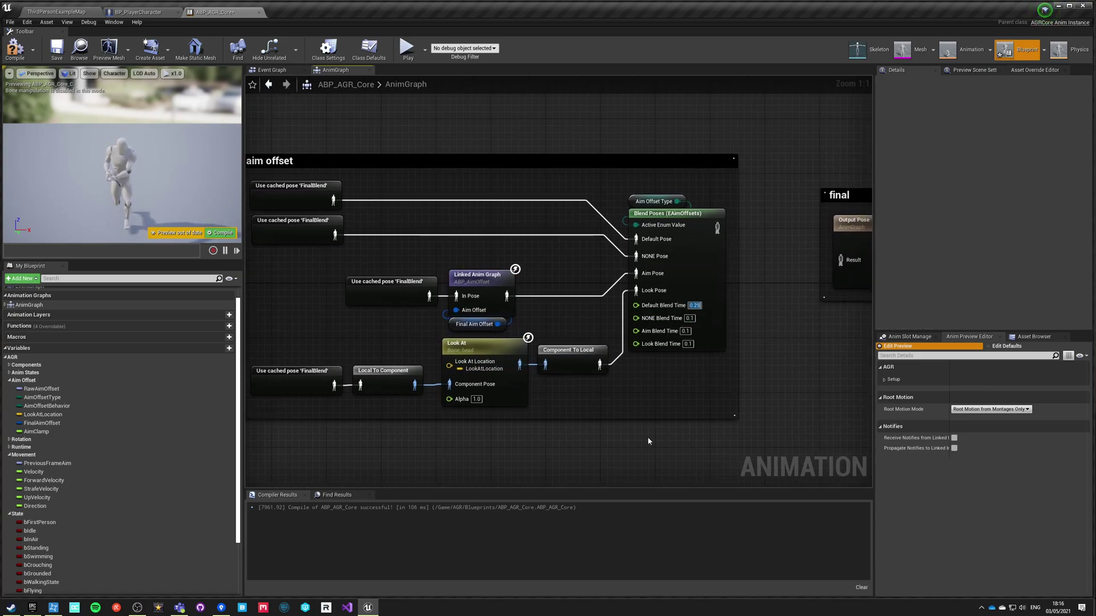
{"action": "key", "text": "Tab"}
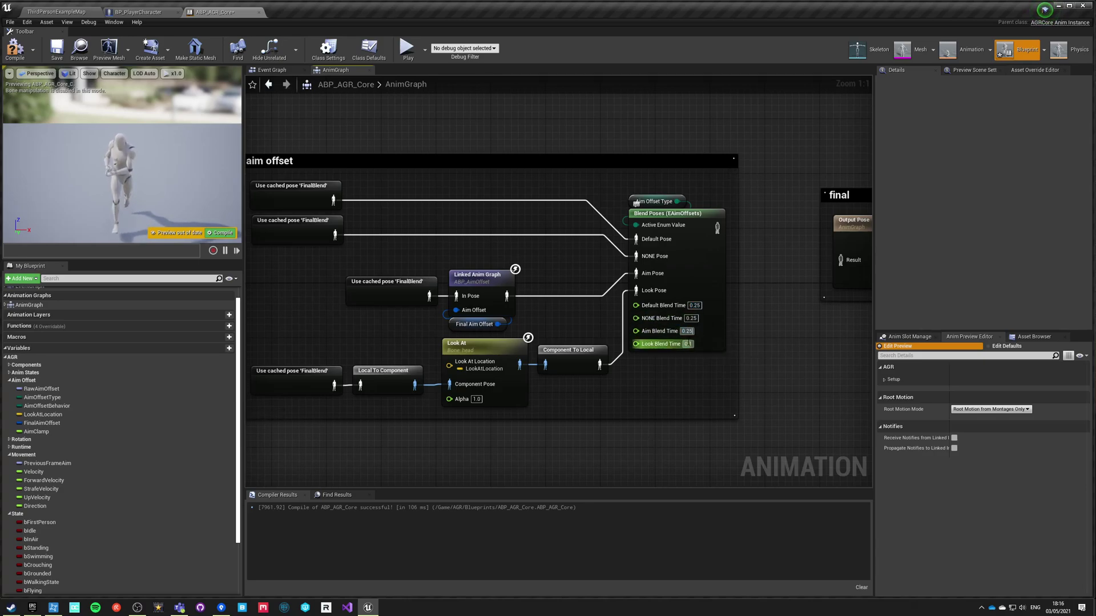
{"action": "right_click_drag", "start_coordinate": [671, 388], "coordinate": [479, 367]}
{"action": "left_click_drag", "start_coordinate": [536, 208], "coordinate": [658, 241]}
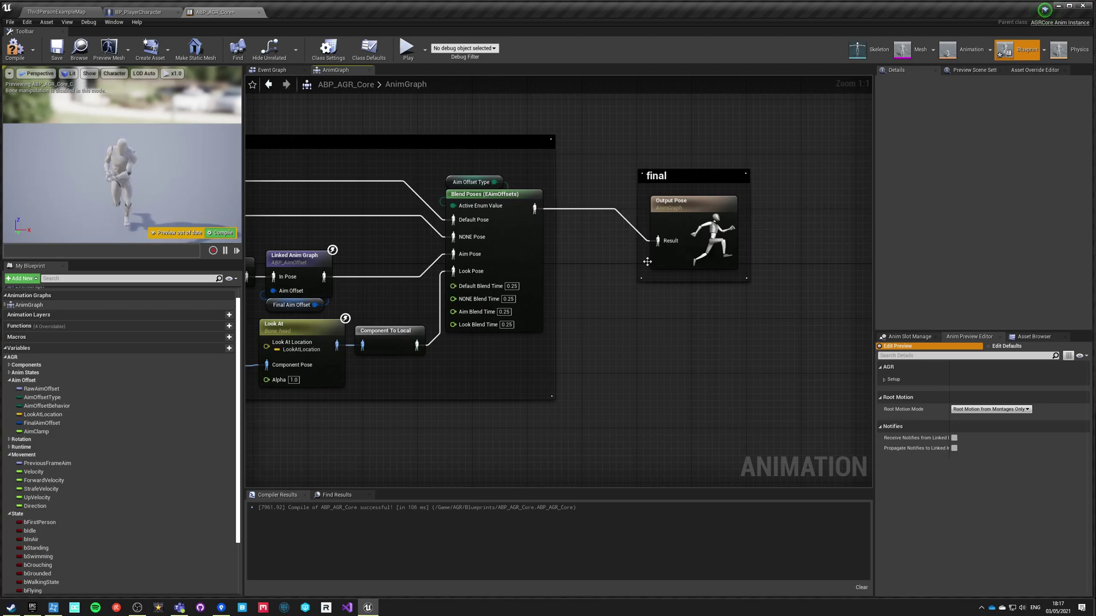
- Compile ABP_AGR_Core and return to the example map's level editor
{"action": "left_click", "coordinate": [14, 49]}
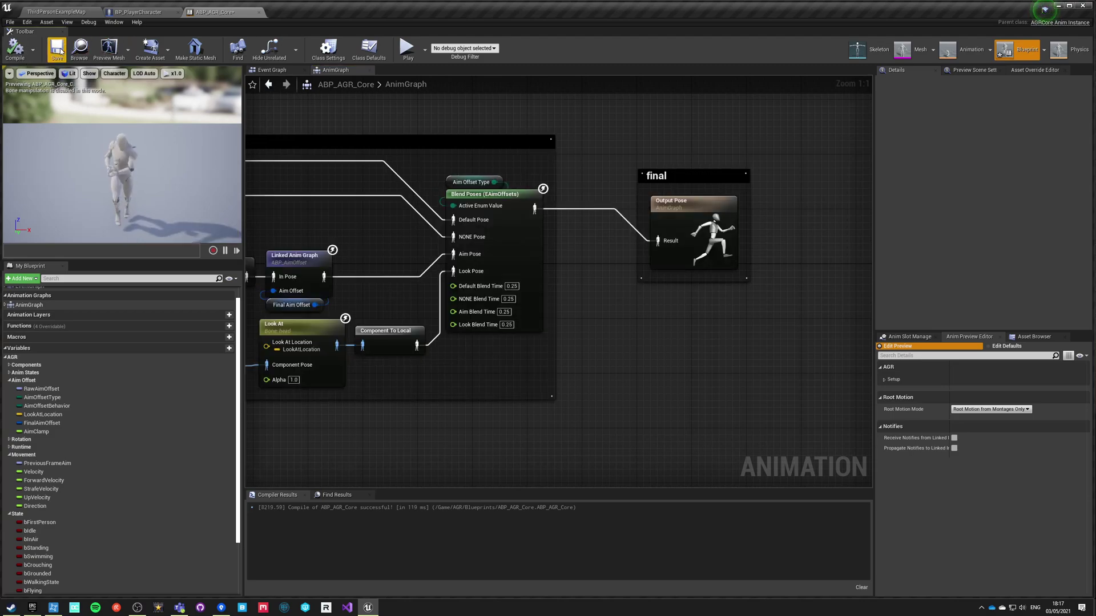
{"action": "left_click", "coordinate": [136, 12]}
{"action": "left_click", "coordinate": [51, 13]}
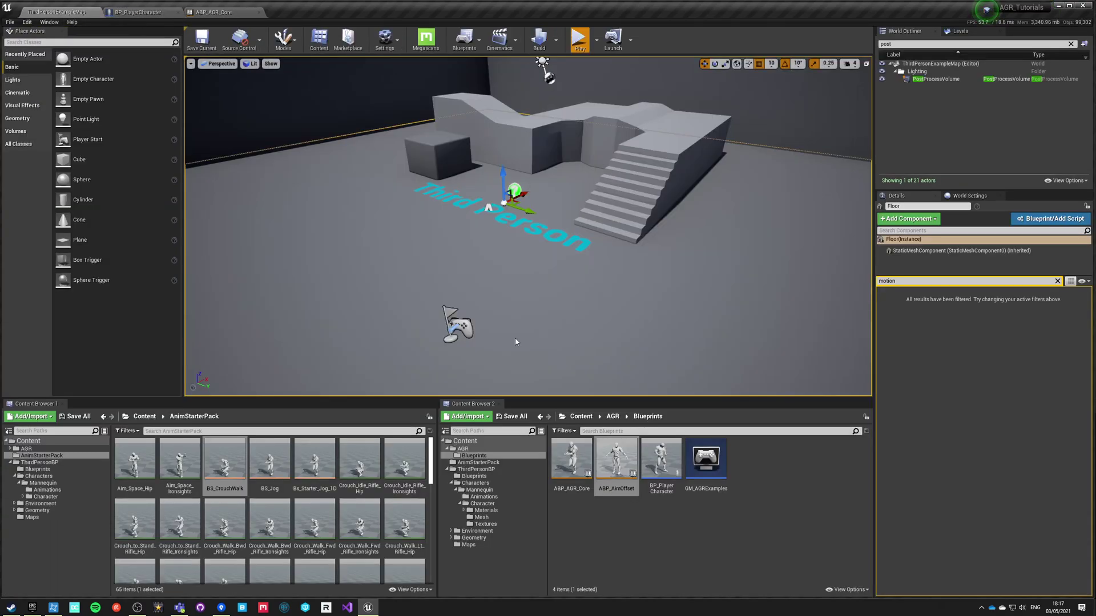
- Briefly test a two-client session moving Client 2, then relaunch it from BP_PlayerCharacter
{"action": "key", "text": "alt+p"}
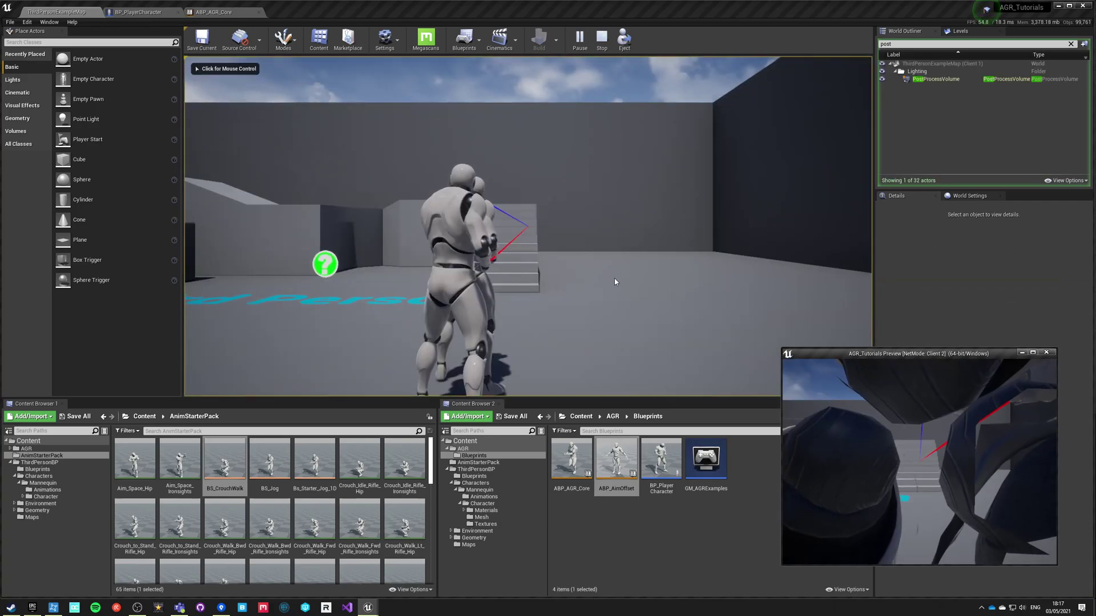
{"action": "key", "text": "w"}
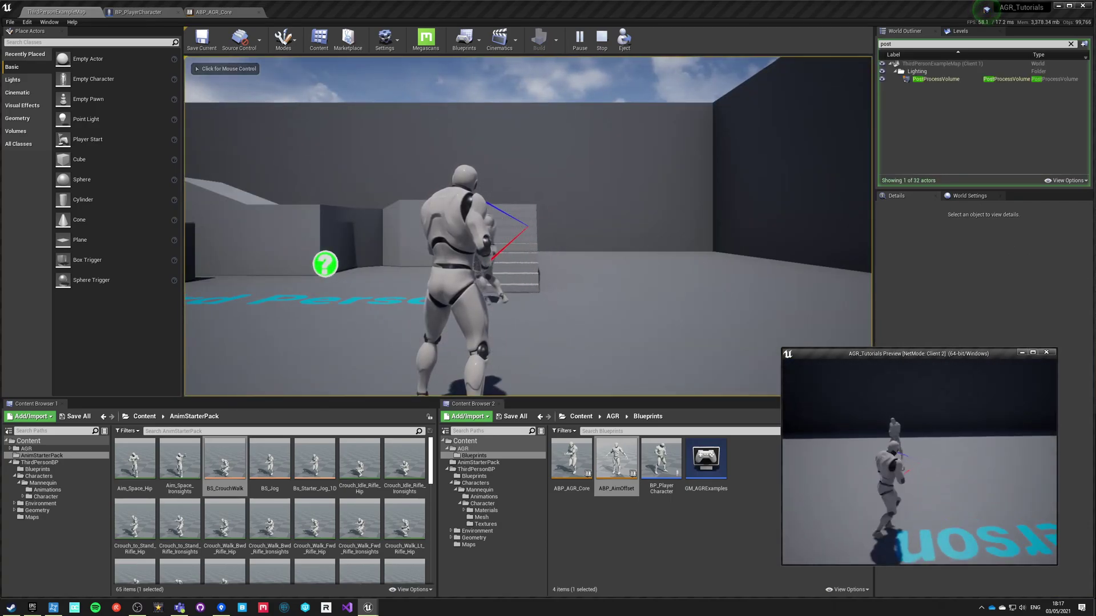
{"action": "key", "text": "Escape"}
{"action": "left_click", "coordinate": [136, 12]}
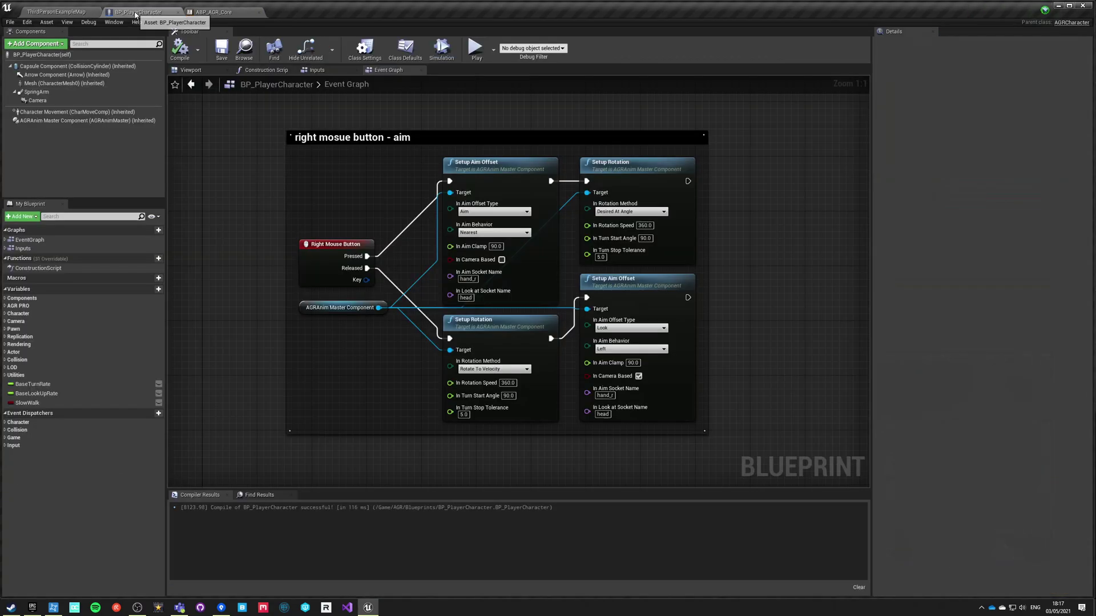
{"action": "key", "text": "alt+p"}
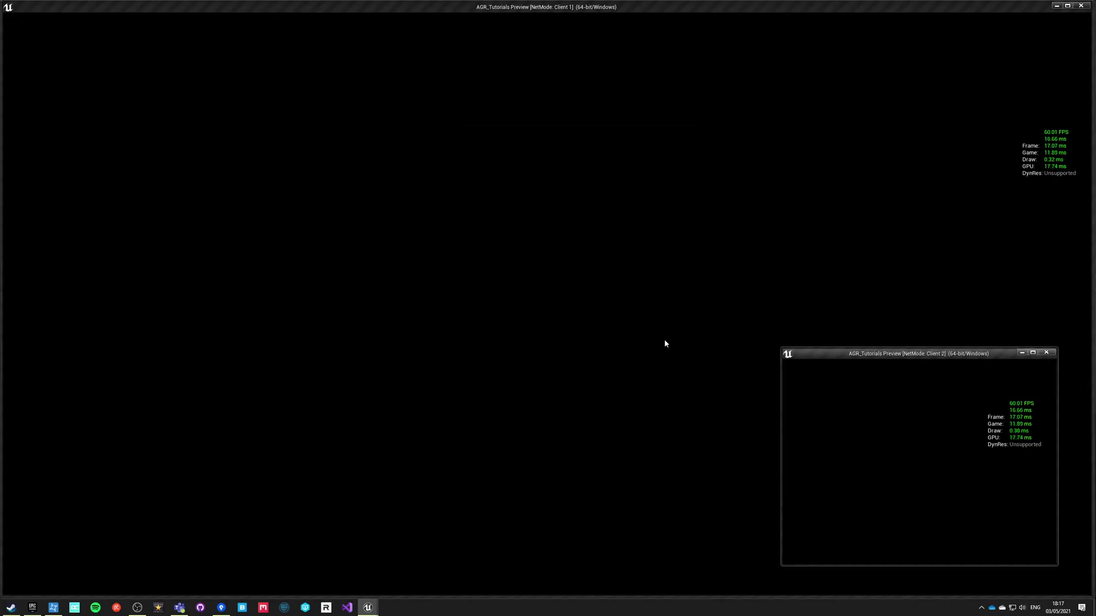
- Walk and jump Client 2 around the stairs and toward Client 1, then end the session
{"action": "key", "text": "w"}
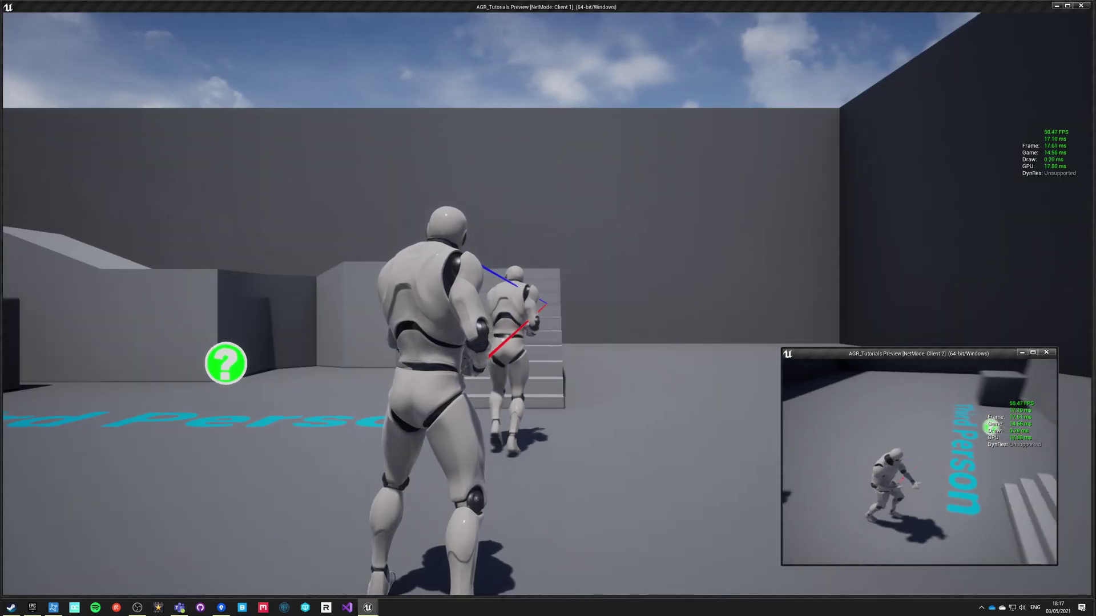
{"action": "key", "text": "w"}
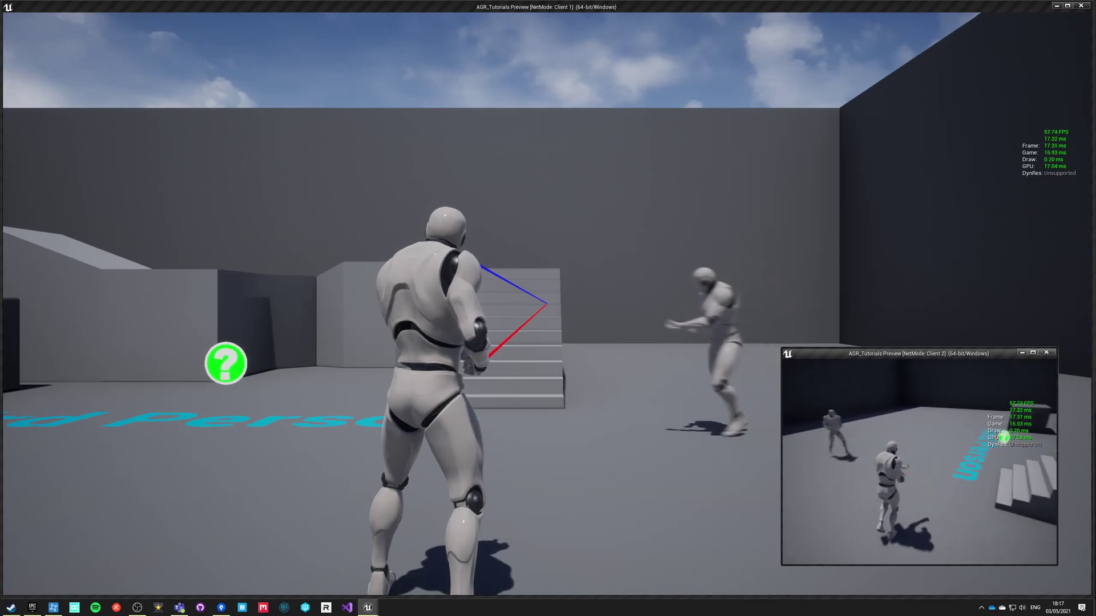
{"action": "key", "text": "space"}
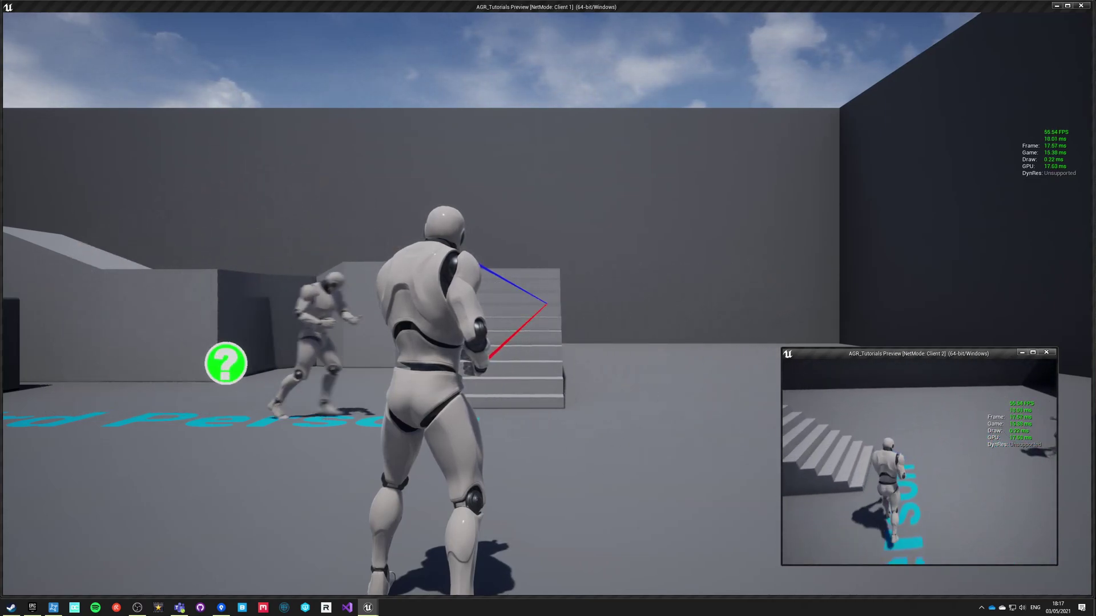
{"action": "key", "text": "space"}
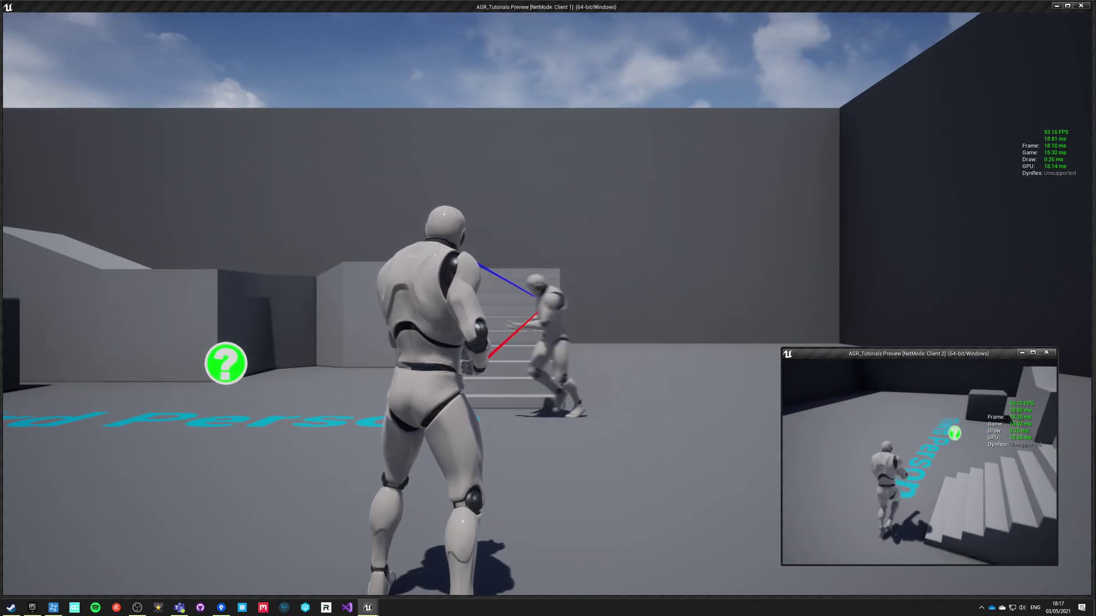
{"action": "key", "text": "w"}
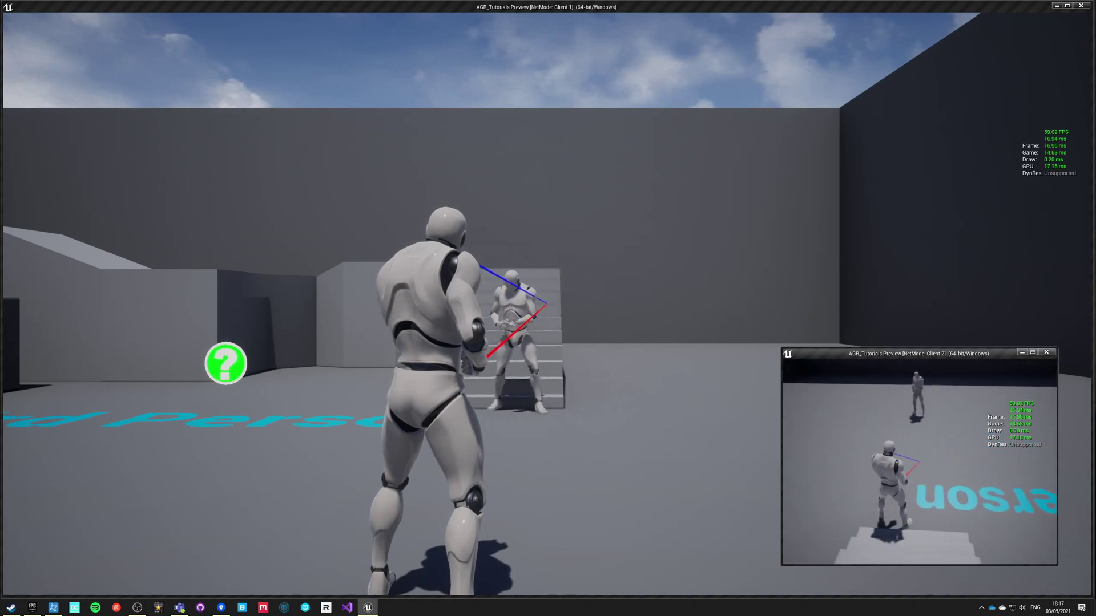
{"action": "key", "text": "w"}
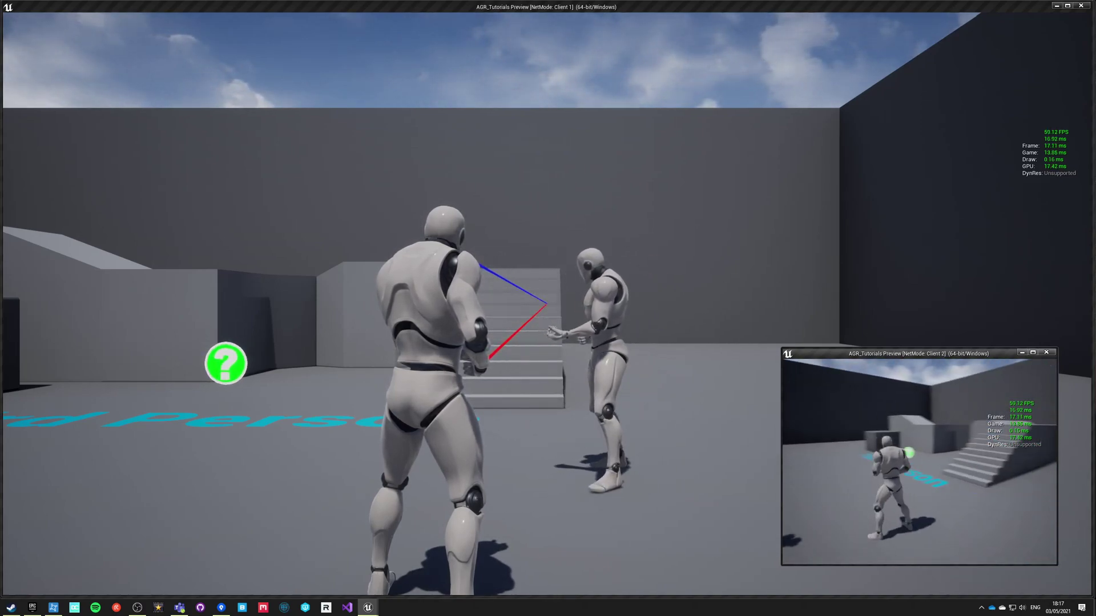
{"action": "key", "text": "w"}
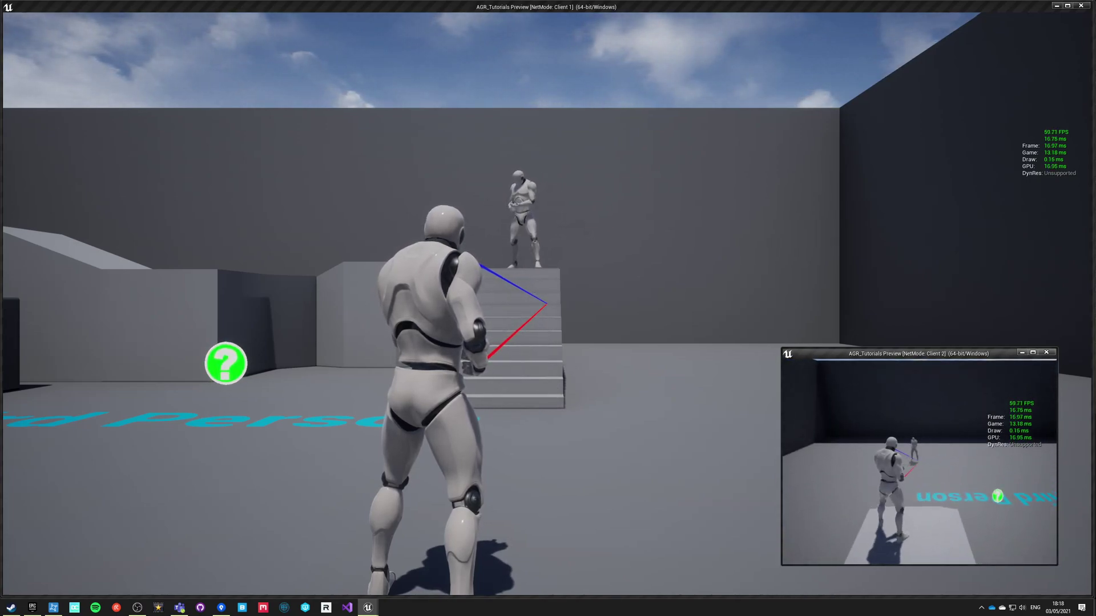
{"action": "key", "text": "Escape"}
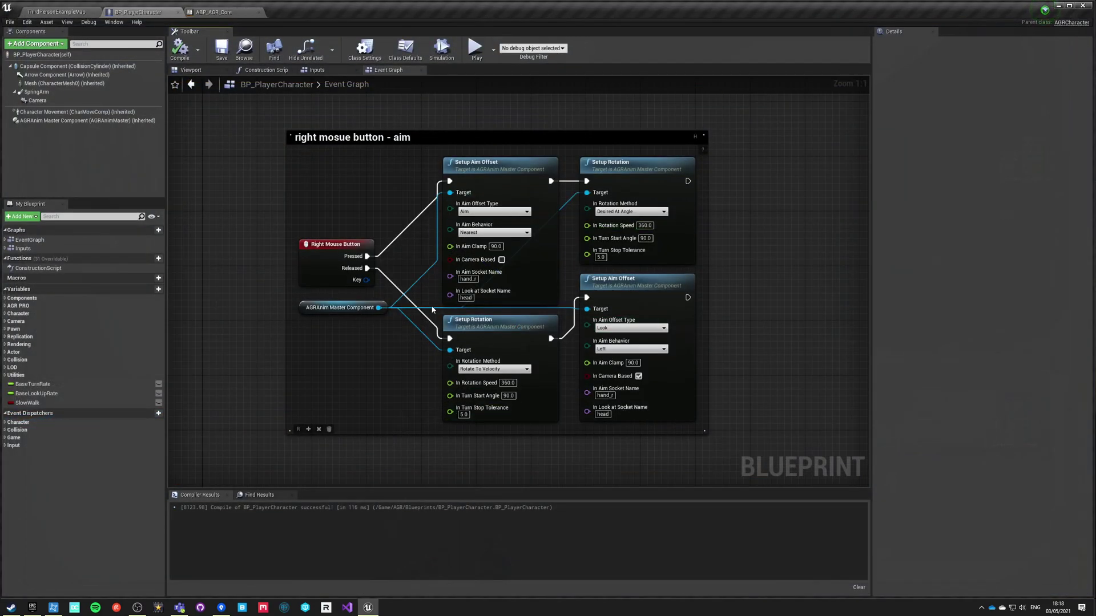
{"action": "scroll", "coordinate": [493, 299], "scroll_direction": "down", "scroll_amount": 4}
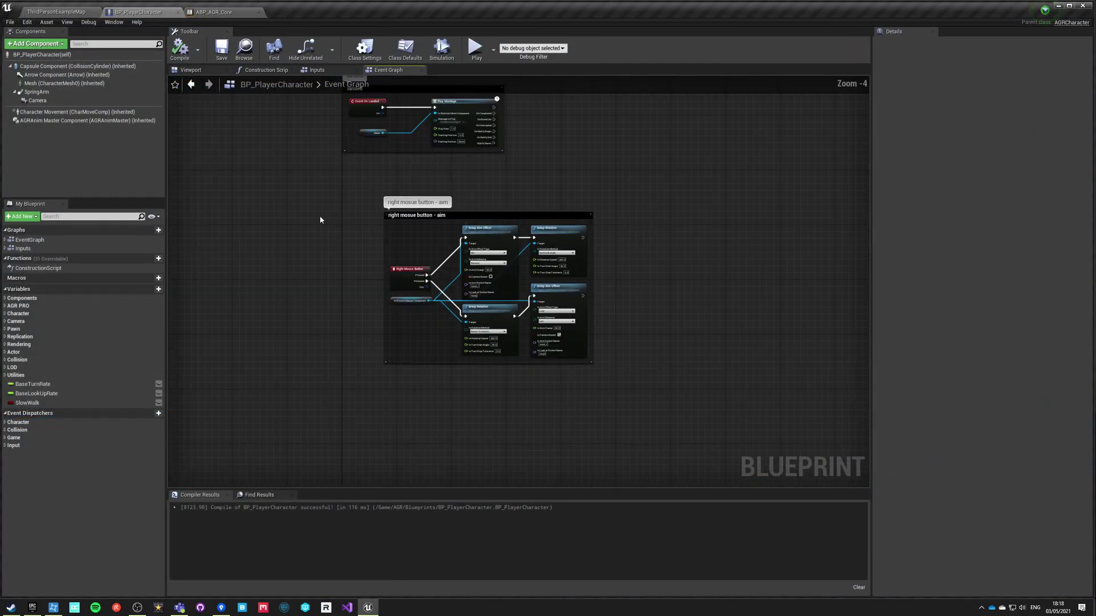